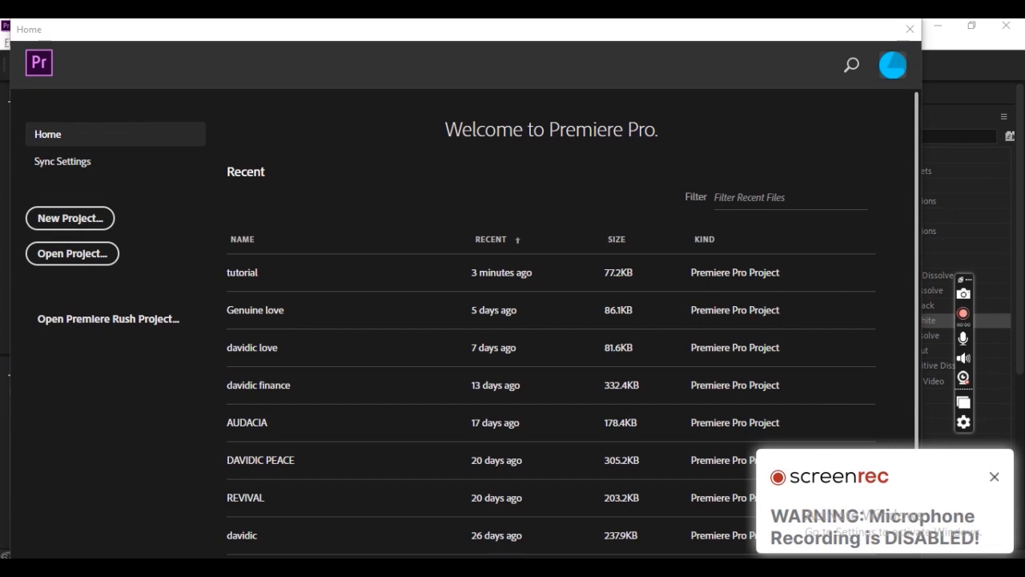
- Create a new project named gogo with the default settings
left_click(88, 253)
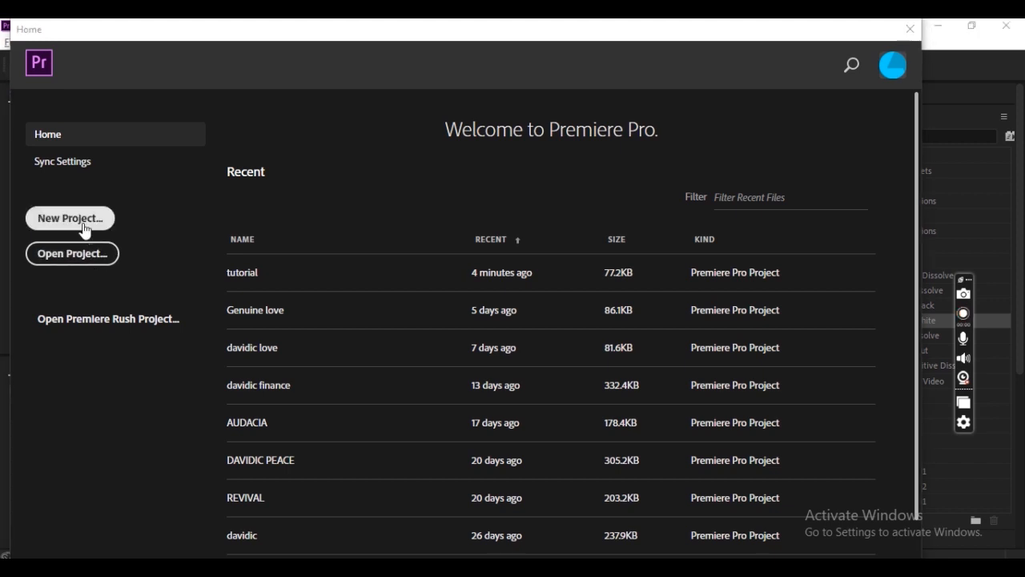
left_click(90, 232)
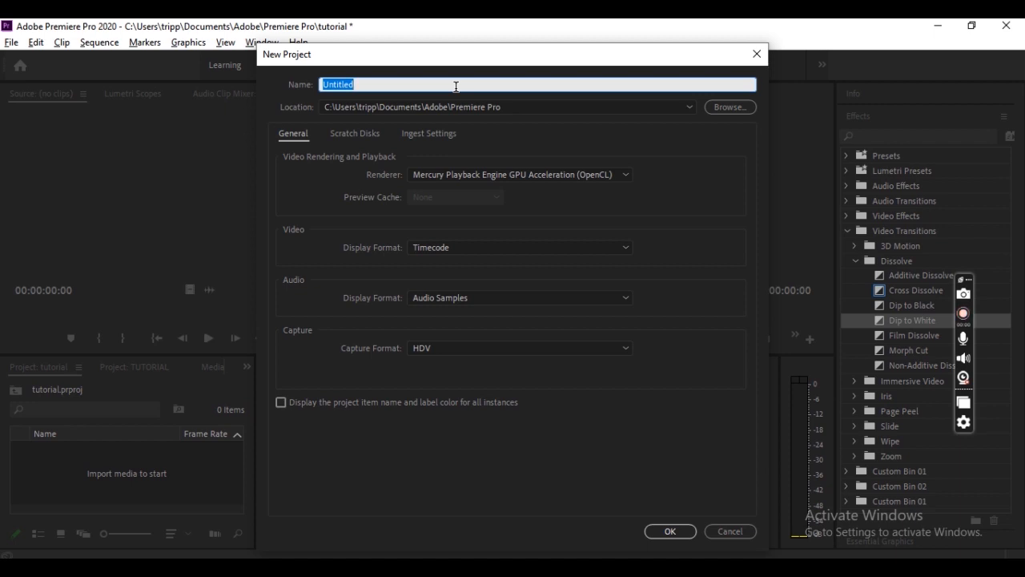
type("gogo")
left_click(673, 534)
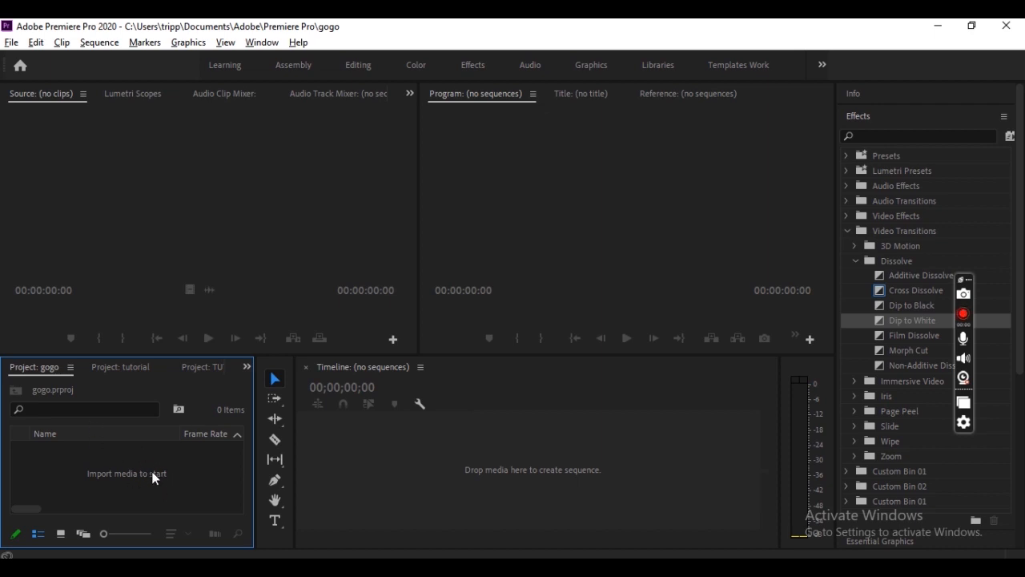
left_click(233, 258)
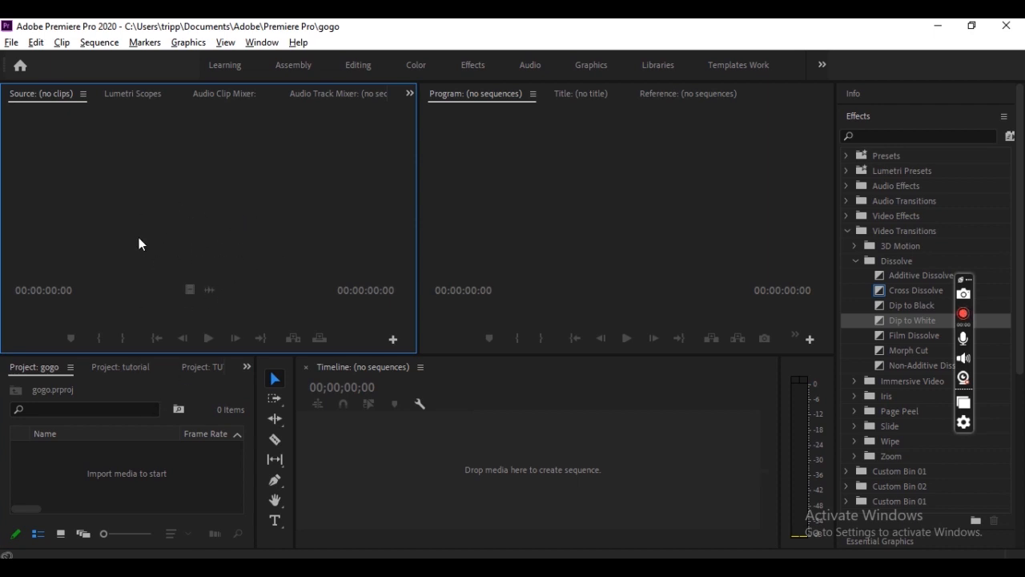
left_click(424, 481)
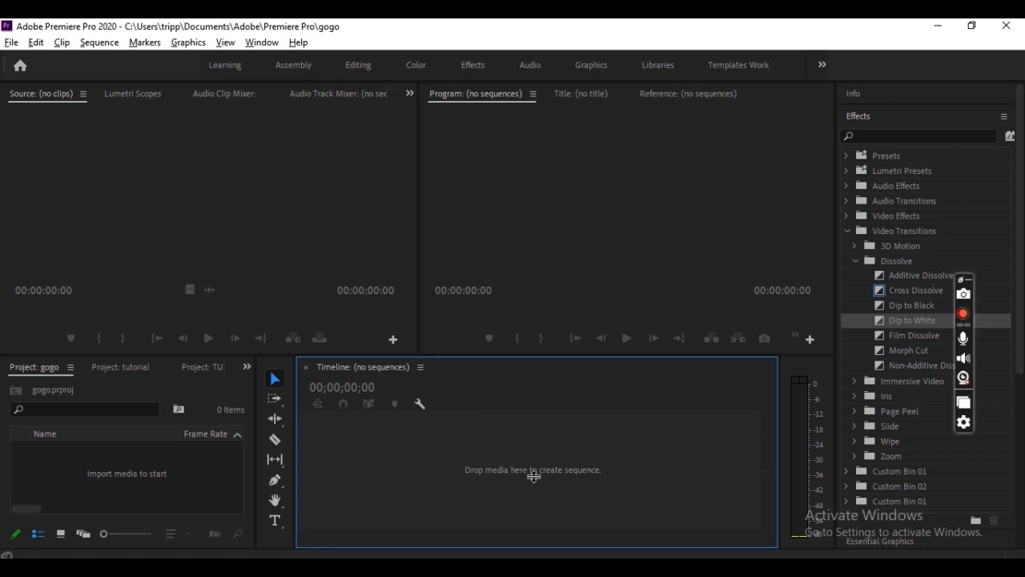
left_click(605, 139)
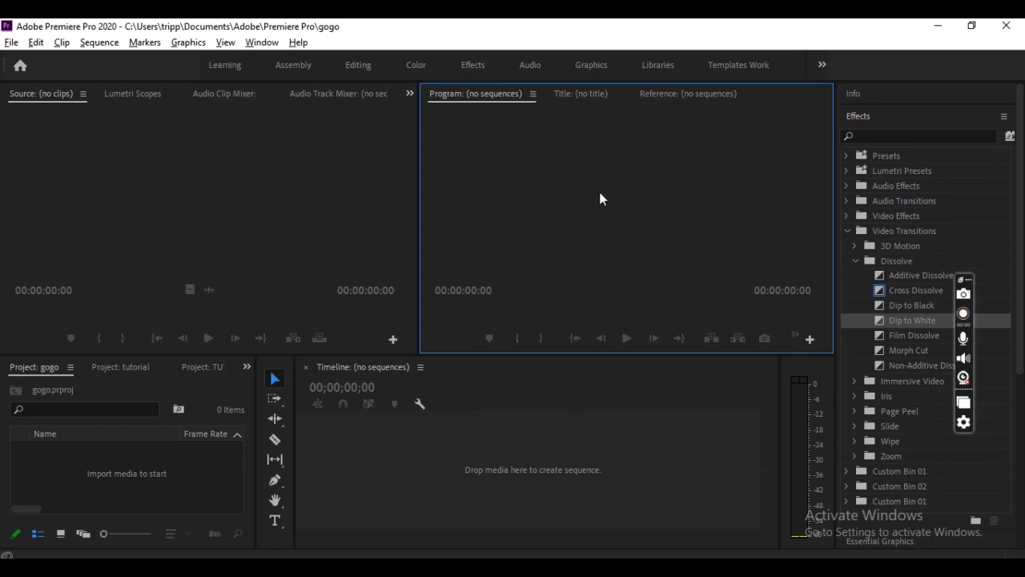
left_click(106, 459)
double_click(105, 458)
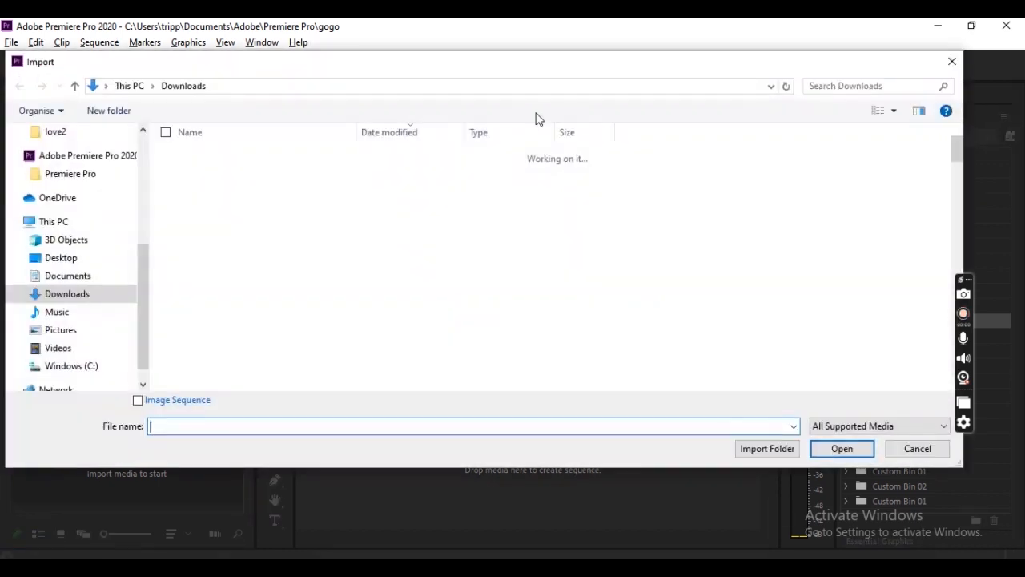
left_click(952, 63)
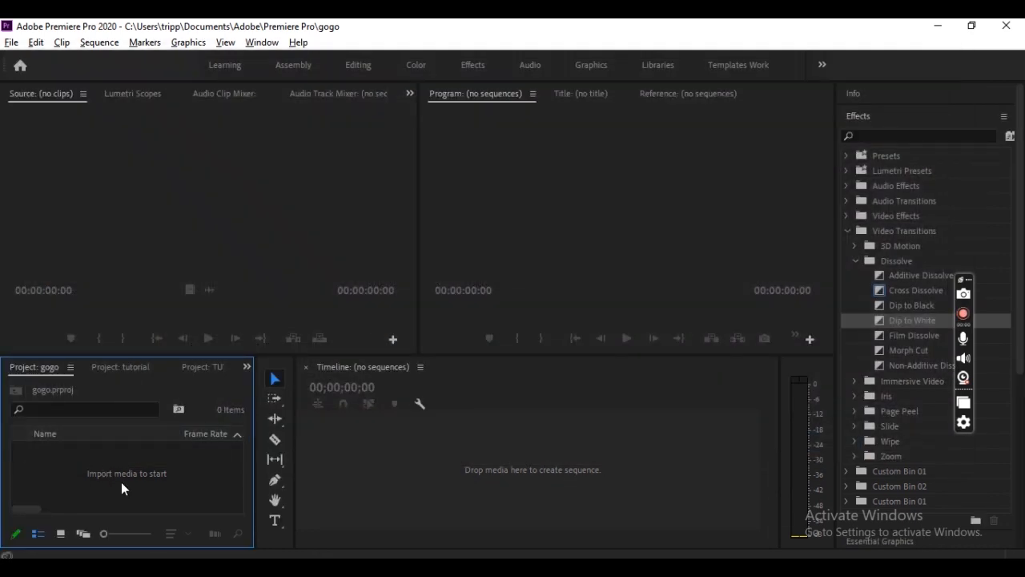
- Import the video "Best Beginner Camera - 2023 - What you need to know" from Downloads into the project
double_click(142, 481)
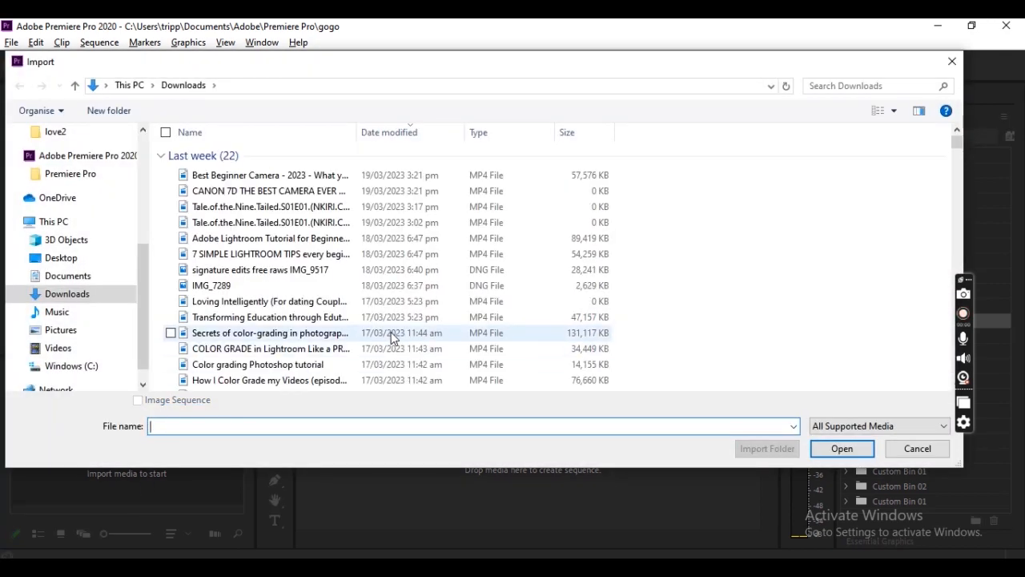
left_click(352, 177)
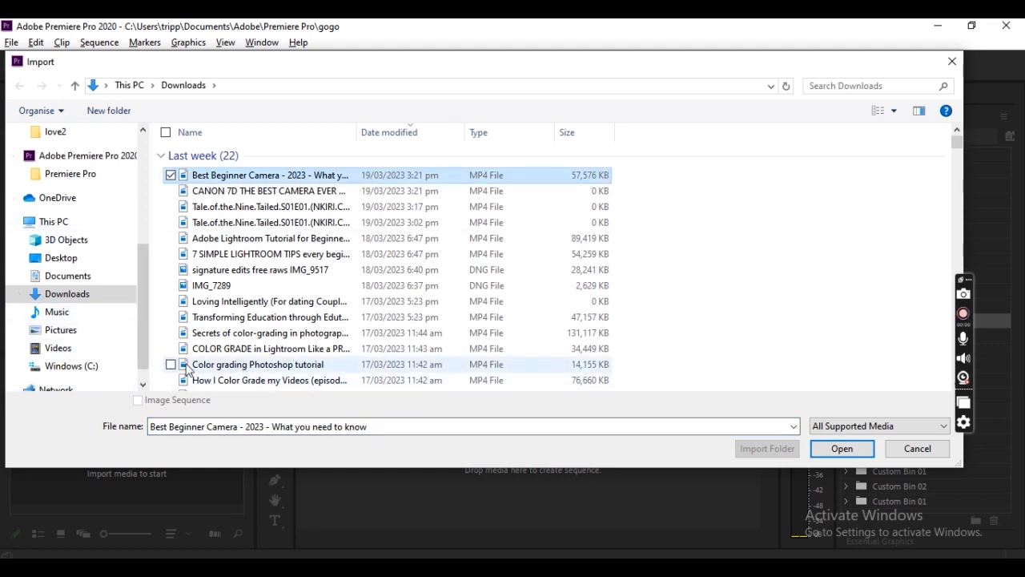
left_click(833, 448)
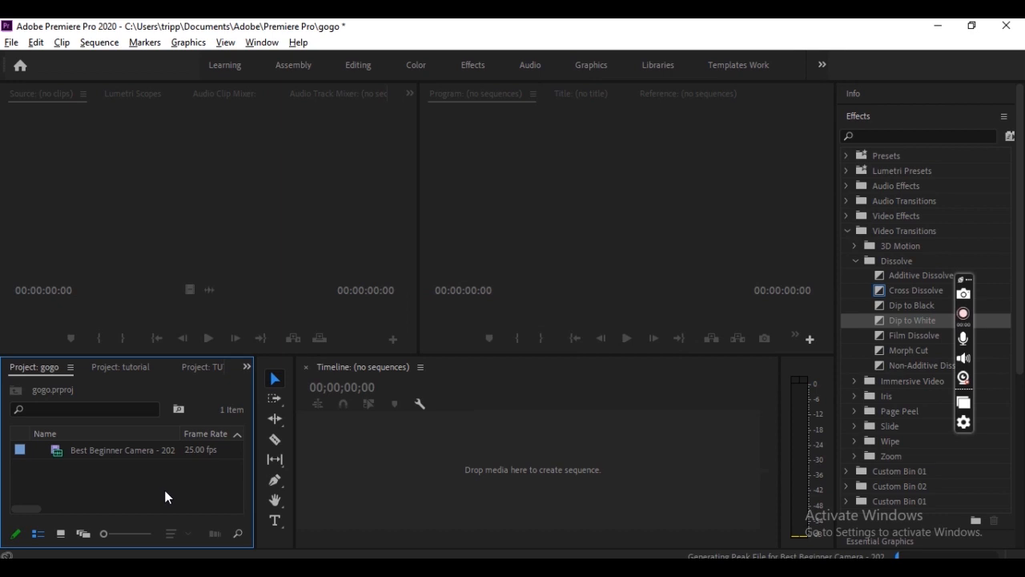
double_click(169, 497)
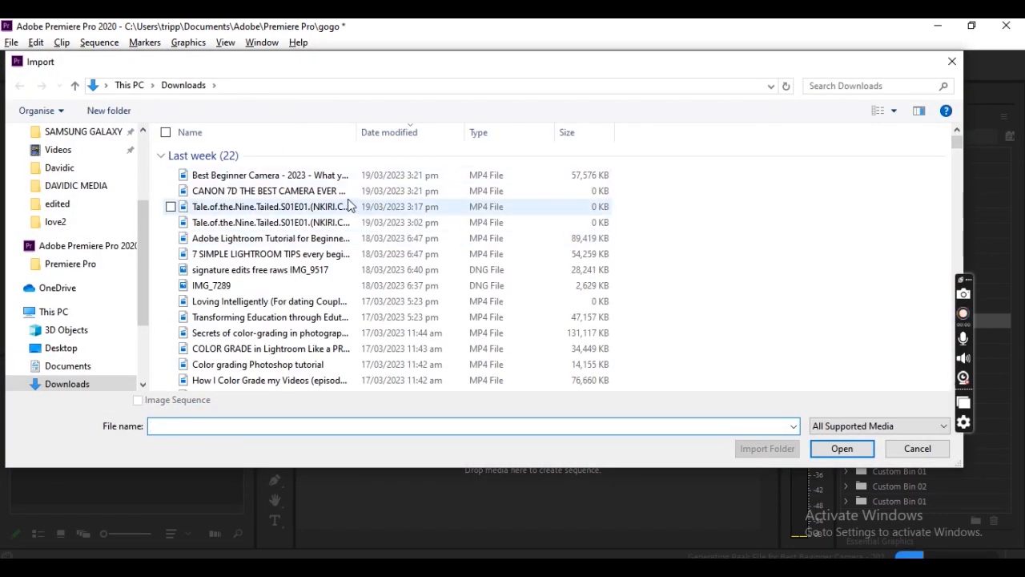
left_click_drag(748, 199, 577, 96)
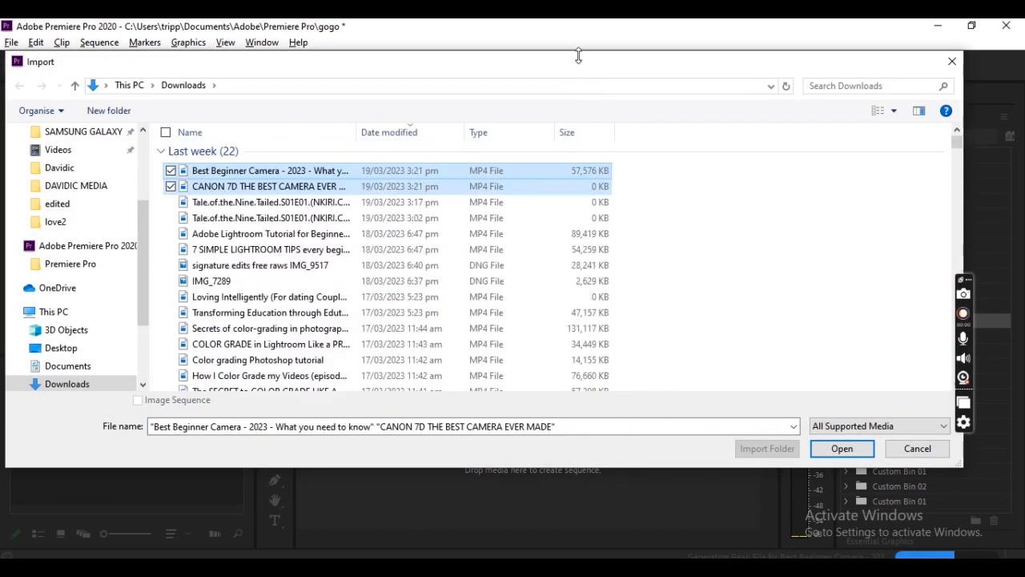
left_click(662, 234)
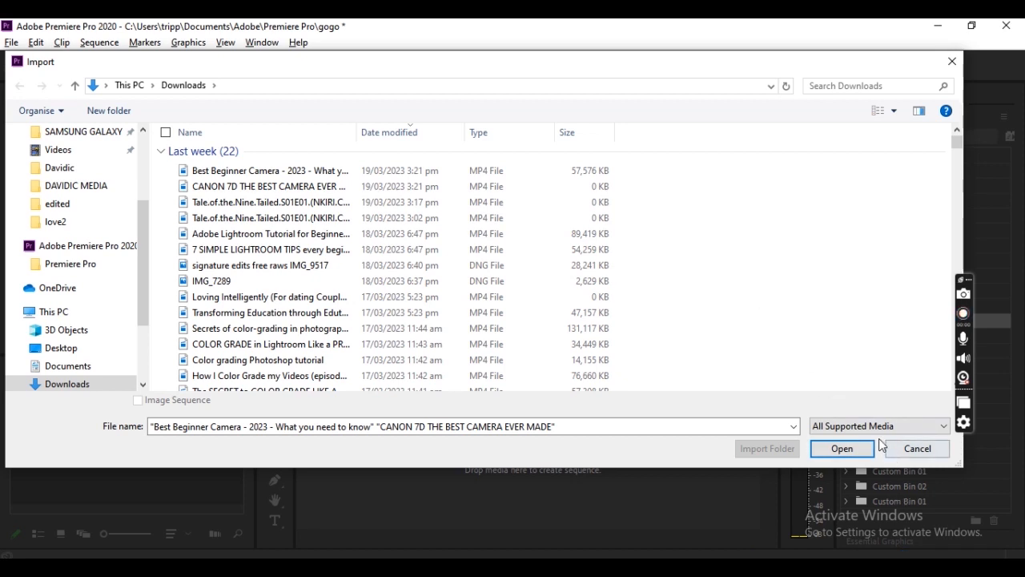
left_click(961, 62)
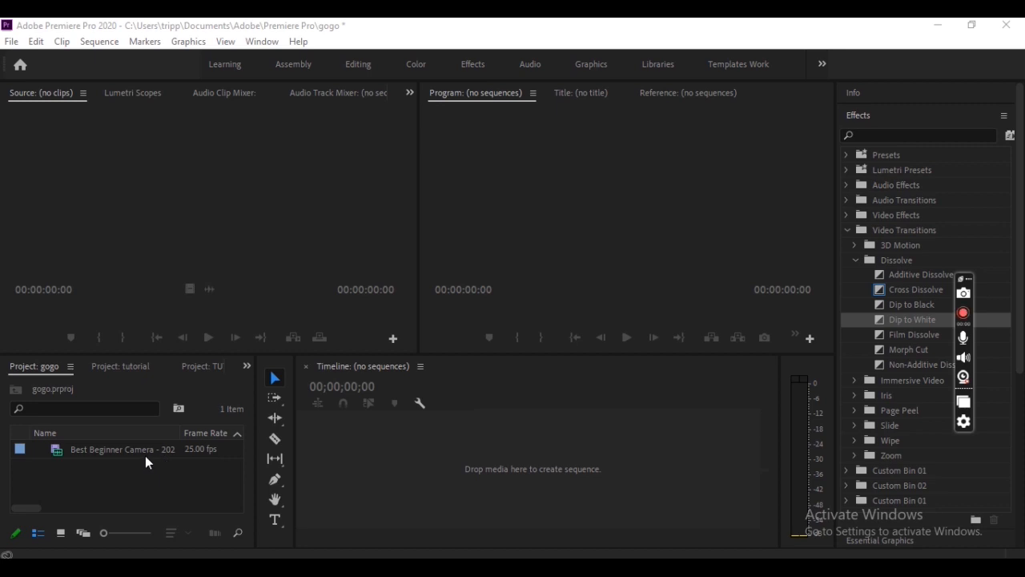
left_click(121, 450)
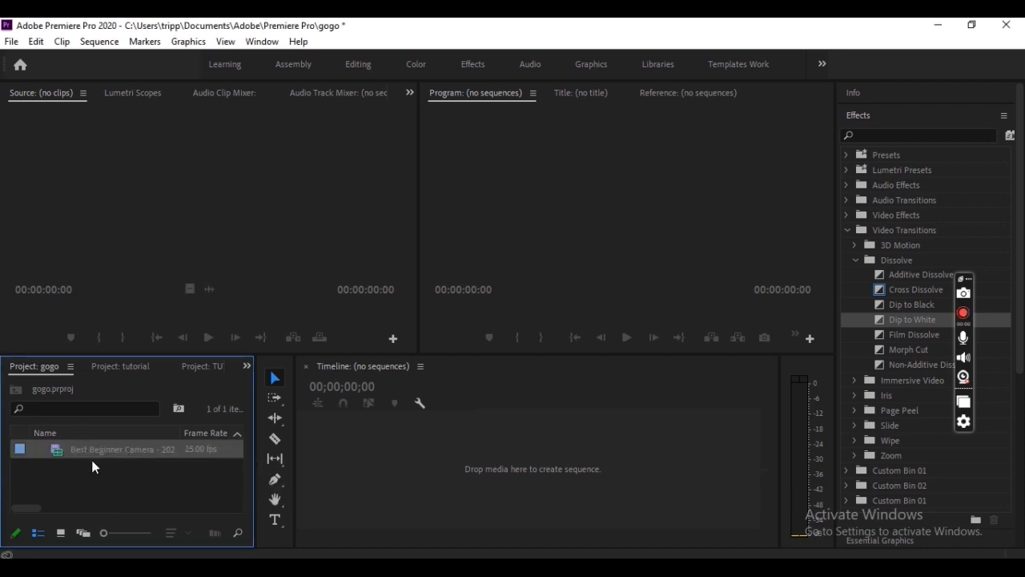
double_click(107, 468)
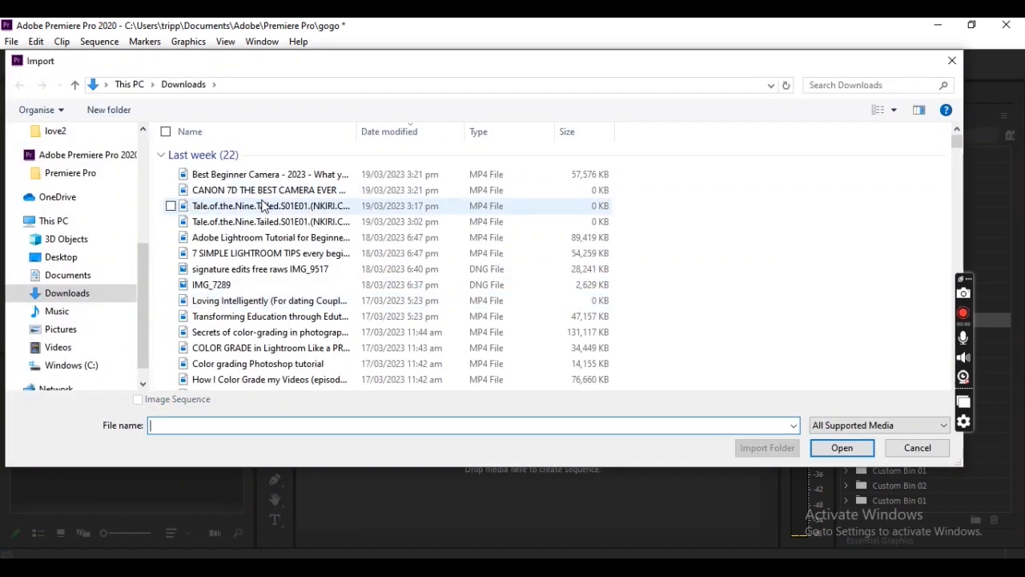
left_click(244, 175)
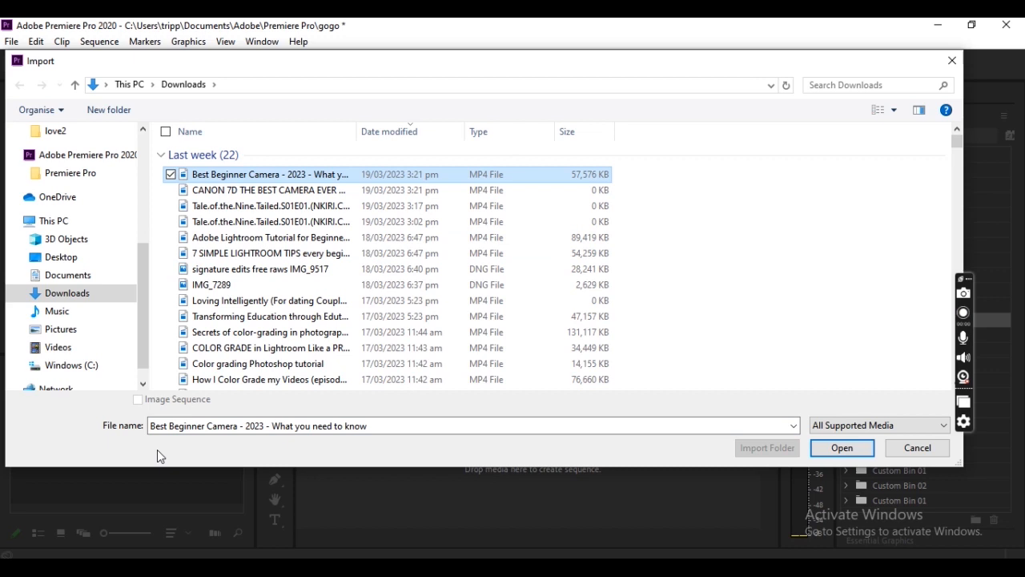
left_click(951, 61)
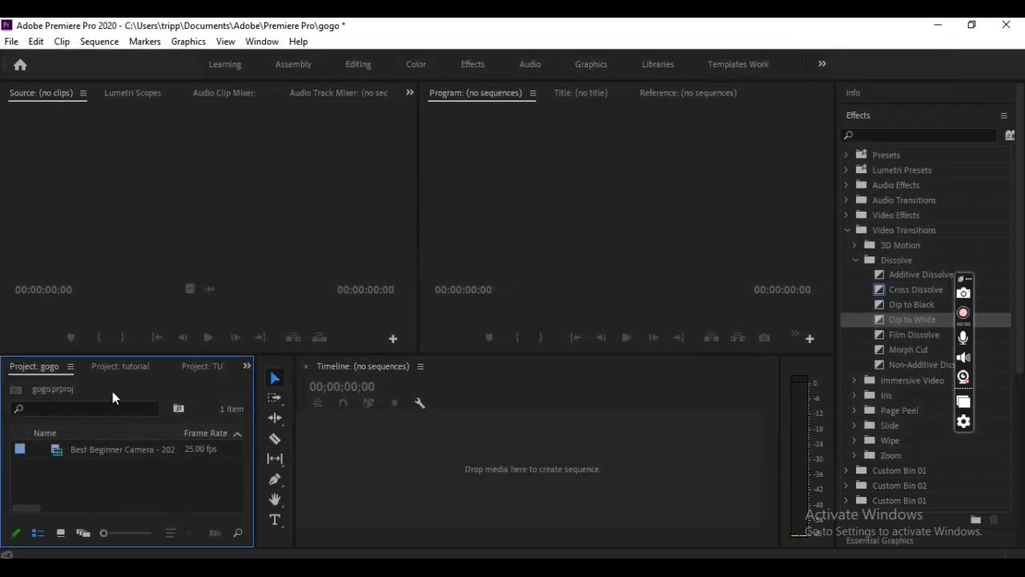
- Import a second copy of the "Best Beginner Camera - 2023 - What you need to know" video from Downloads
double_click(135, 481)
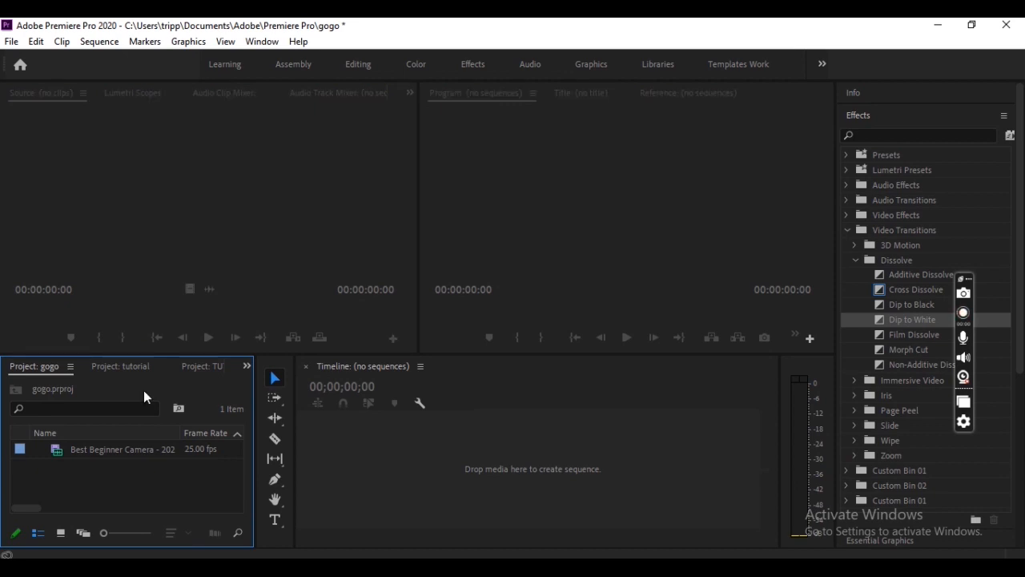
left_click(286, 181)
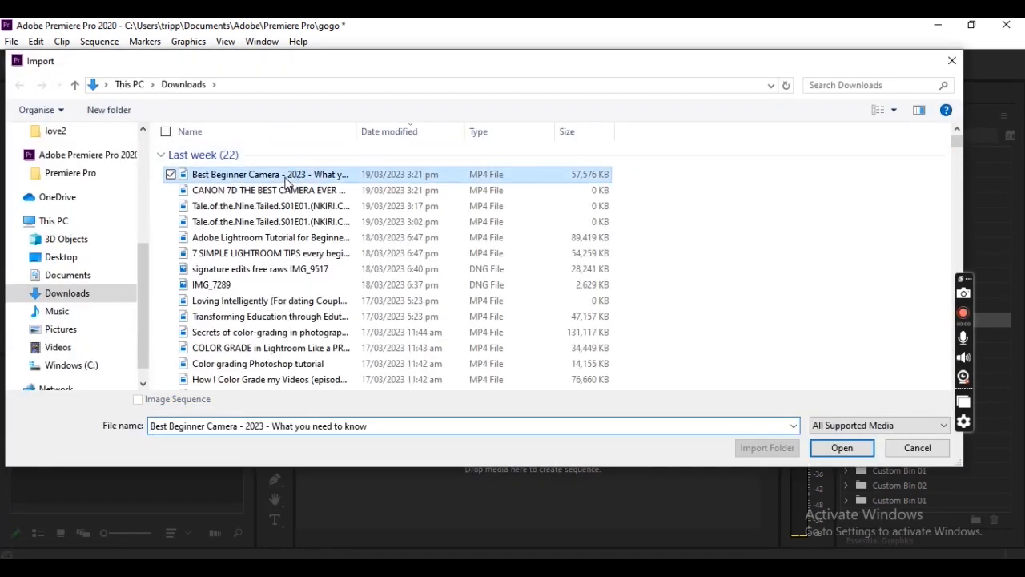
left_click(817, 449)
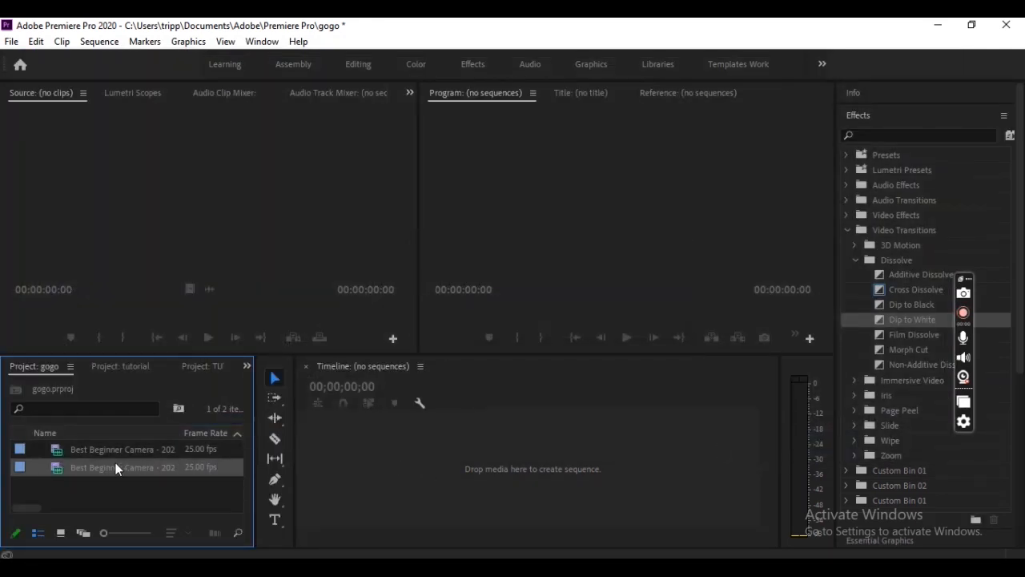
- Preview the second imported clip briefly in the Source monitor and create a timeline sequence from it
left_click_drag(98, 465, 142, 257)
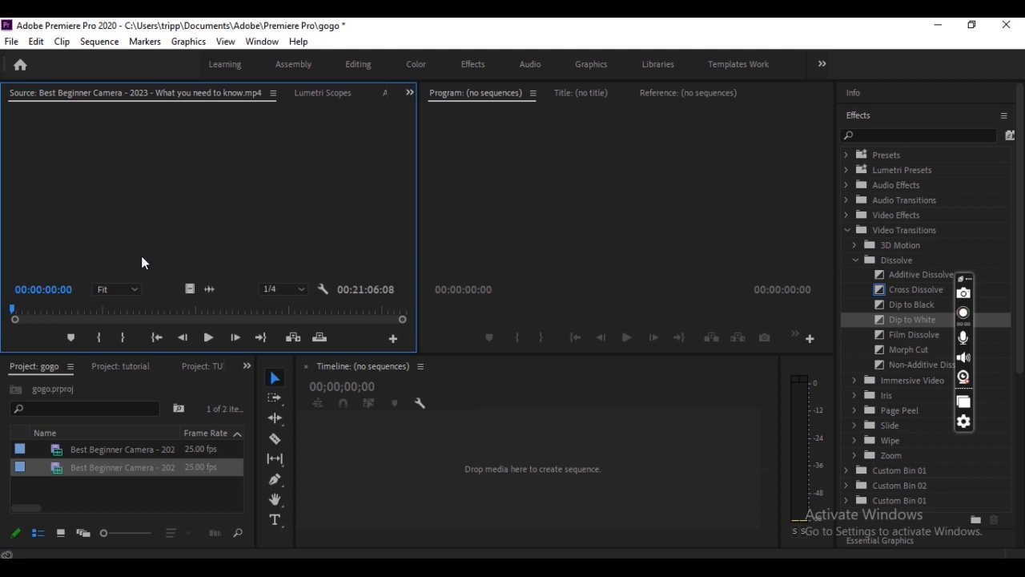
key("space")
key("space")
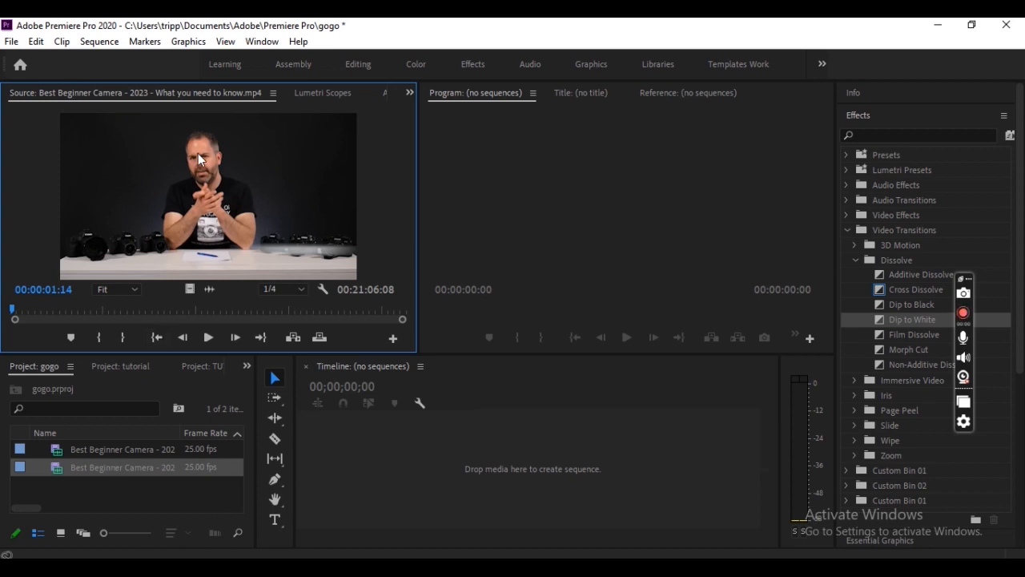
left_click_drag(165, 186, 311, 467)
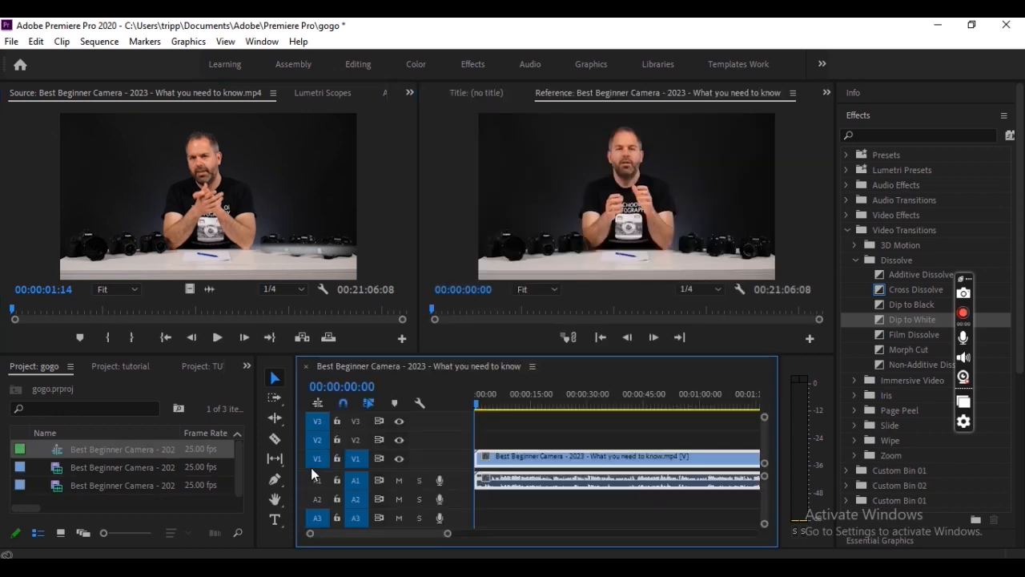
- Split the timeline clip with the Razor tool at 00:05:31:09
key("minus")
key("minus")
key("minus")
key("minus")
key("minus")
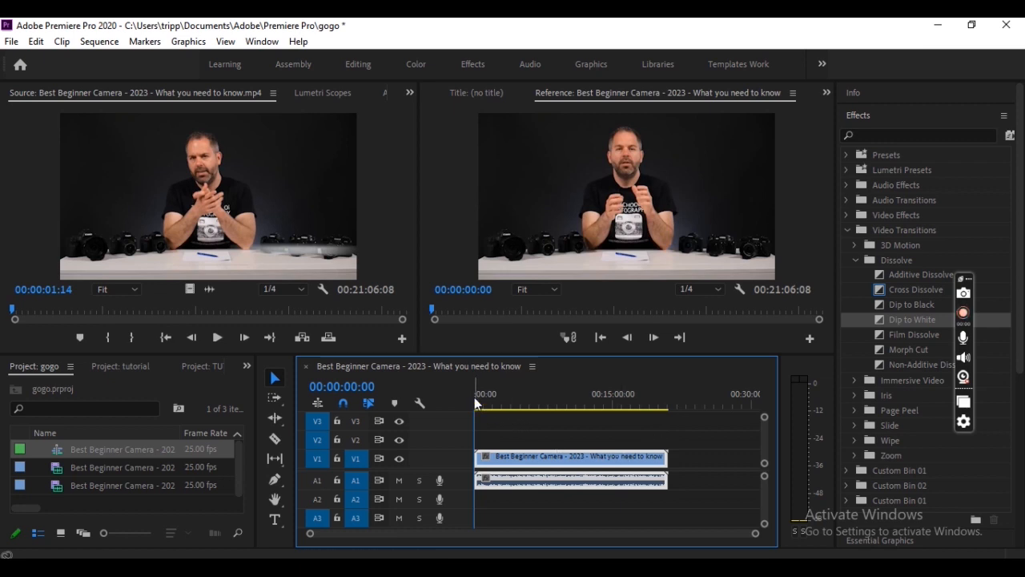
left_click(475, 398)
left_click(480, 402)
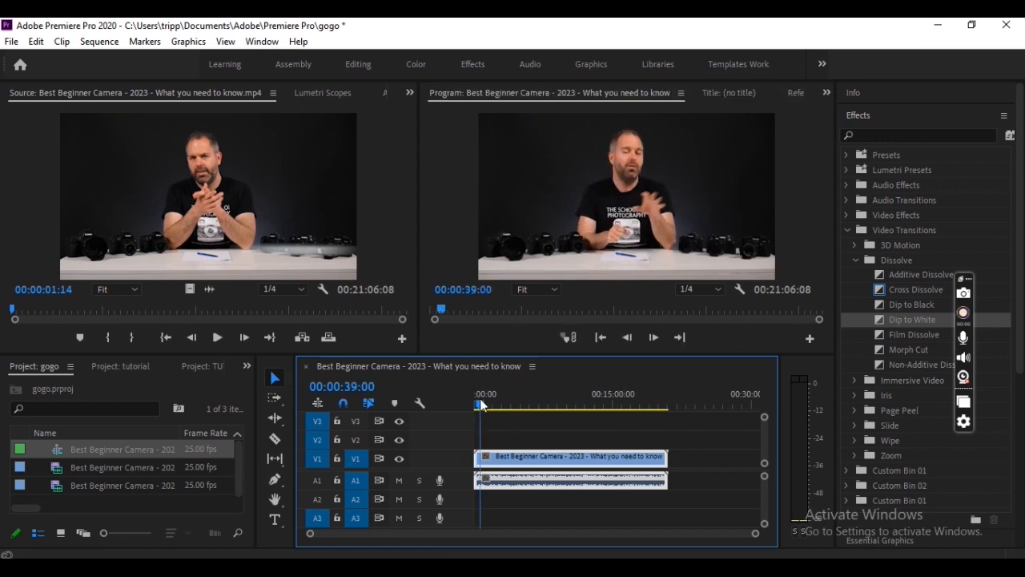
left_click_drag(505, 408, 527, 416)
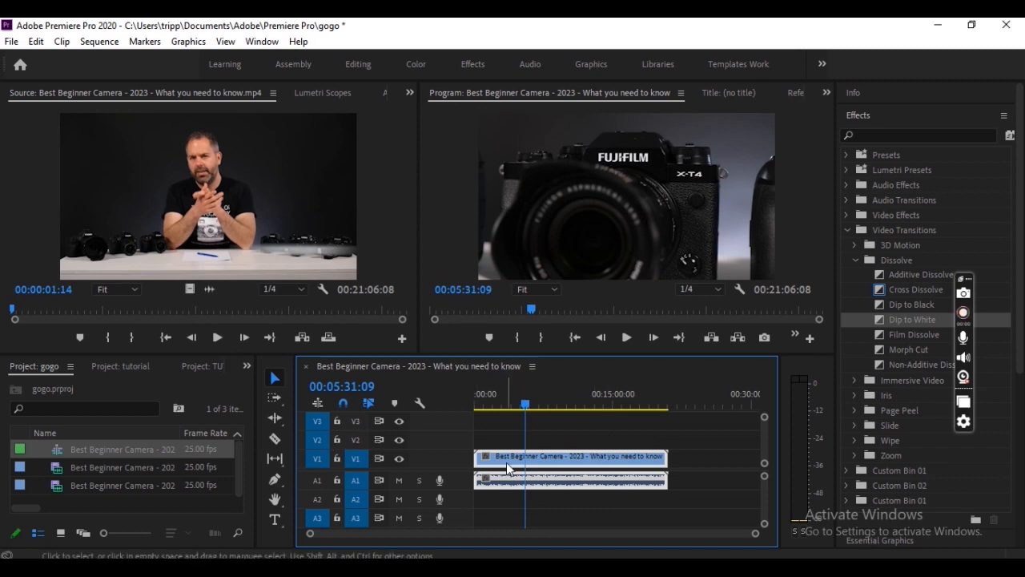
left_click(281, 442)
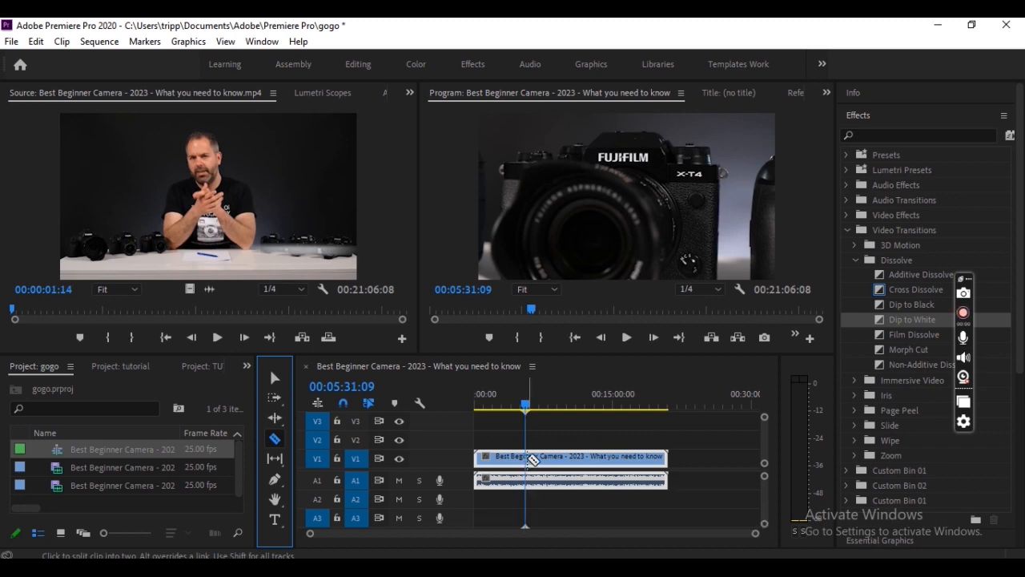
left_click(527, 456)
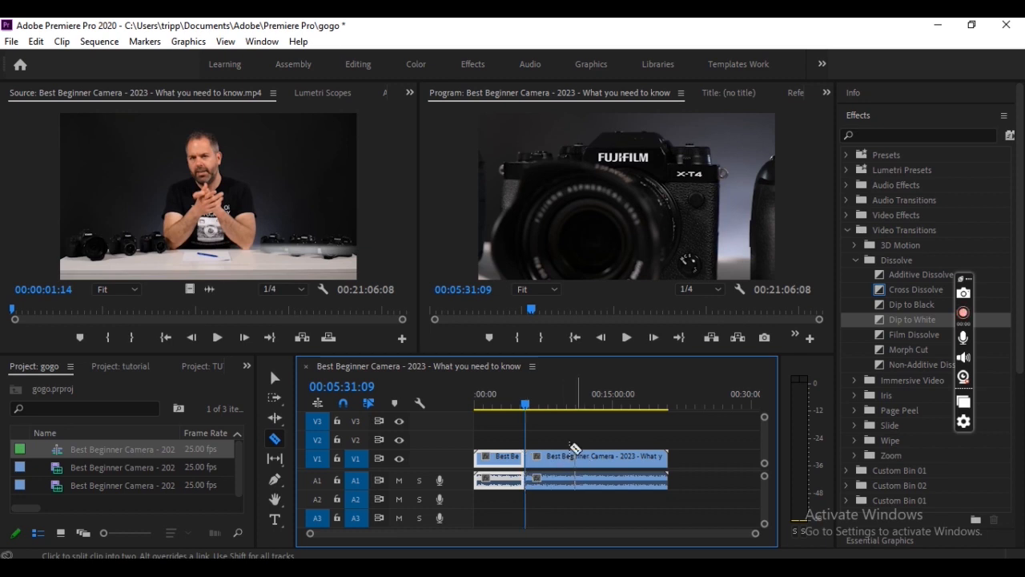
- Move the playhead to 00:03:10:01 and delete the video and audio segment after the cut from the timeline
left_click_drag(529, 398, 504, 399)
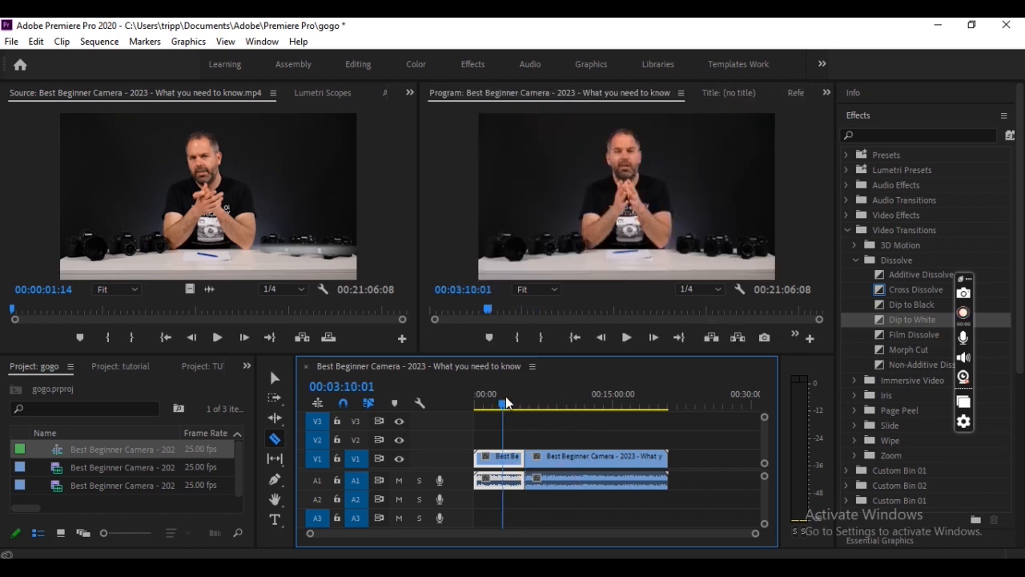
key("v")
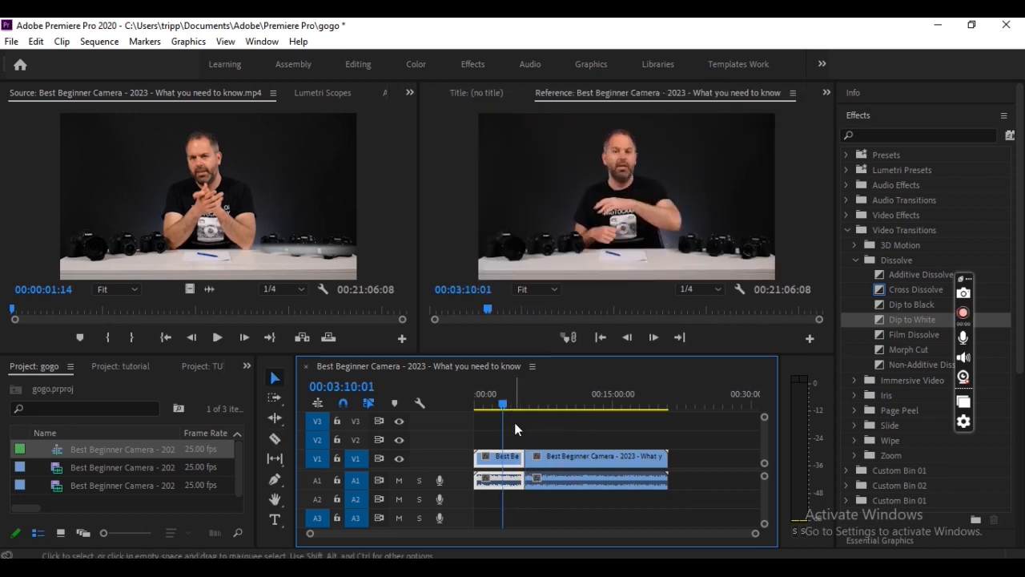
left_click(514, 422)
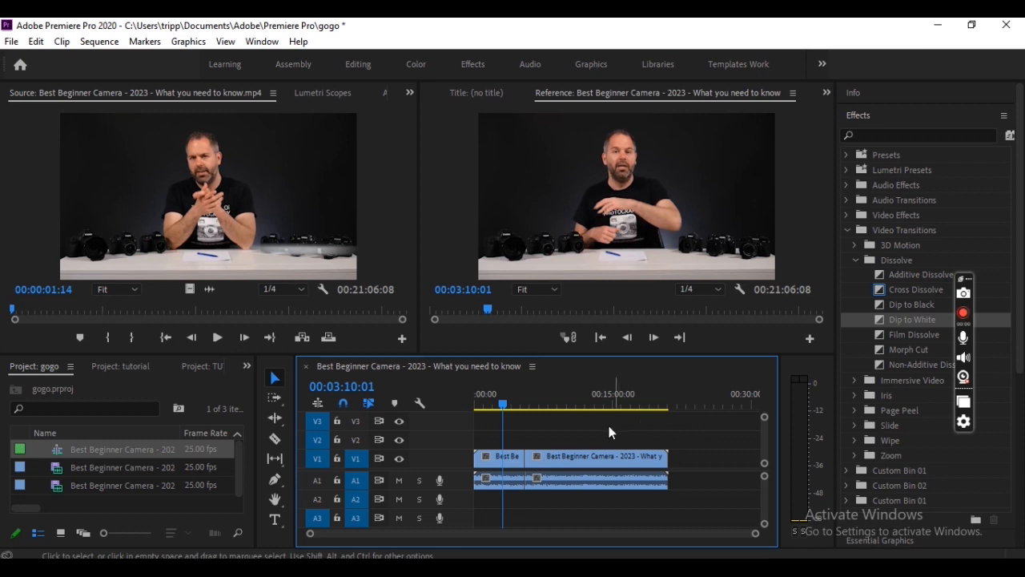
left_click(590, 459)
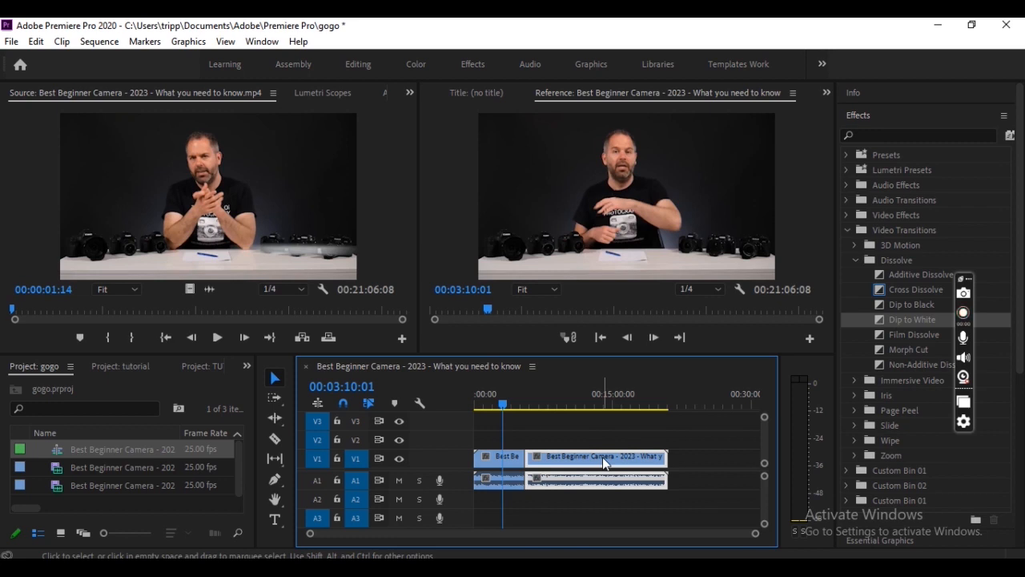
key("Delete")
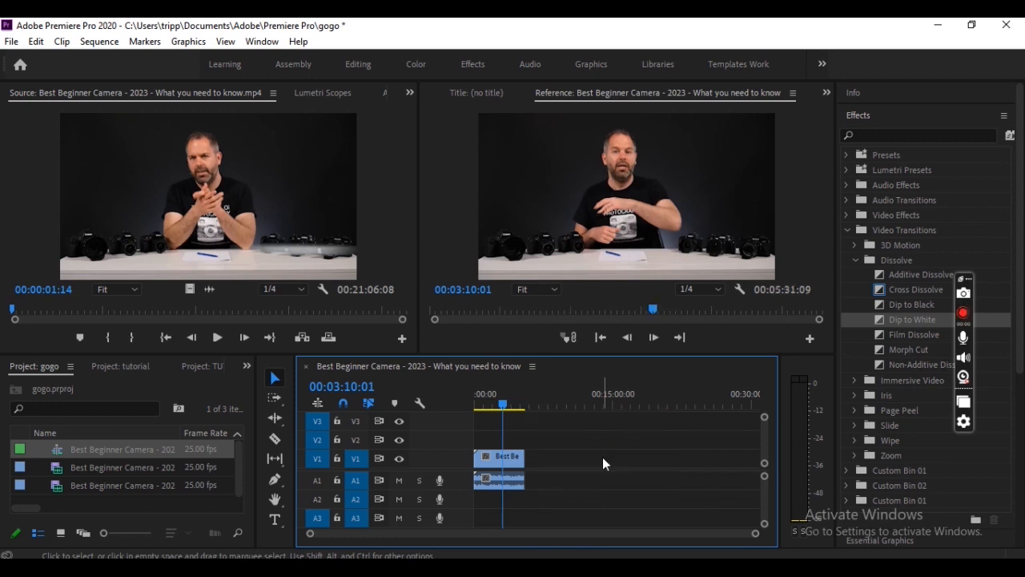
left_click(236, 466)
left_click(170, 496)
double_click(170, 496)
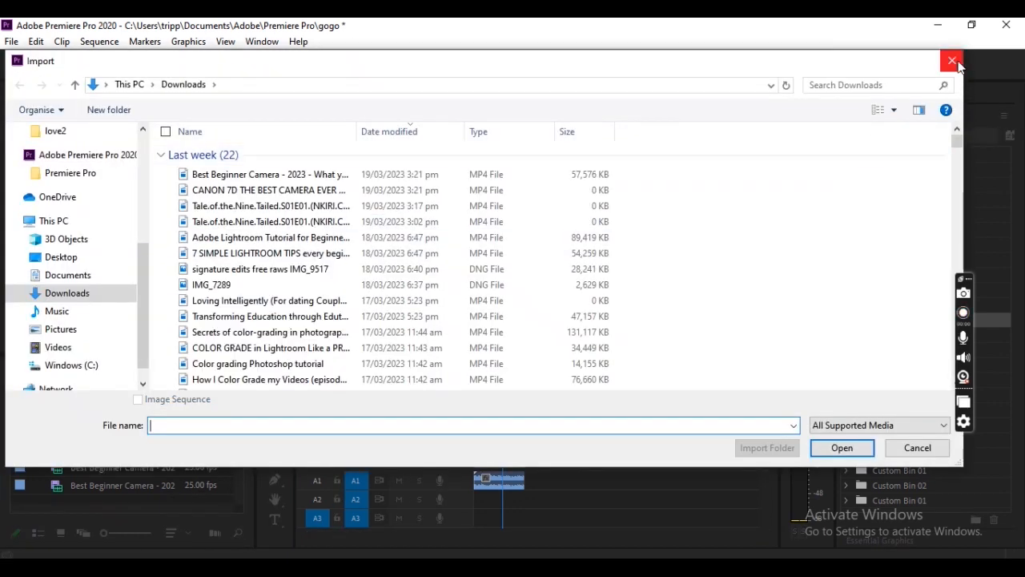
left_click(953, 62)
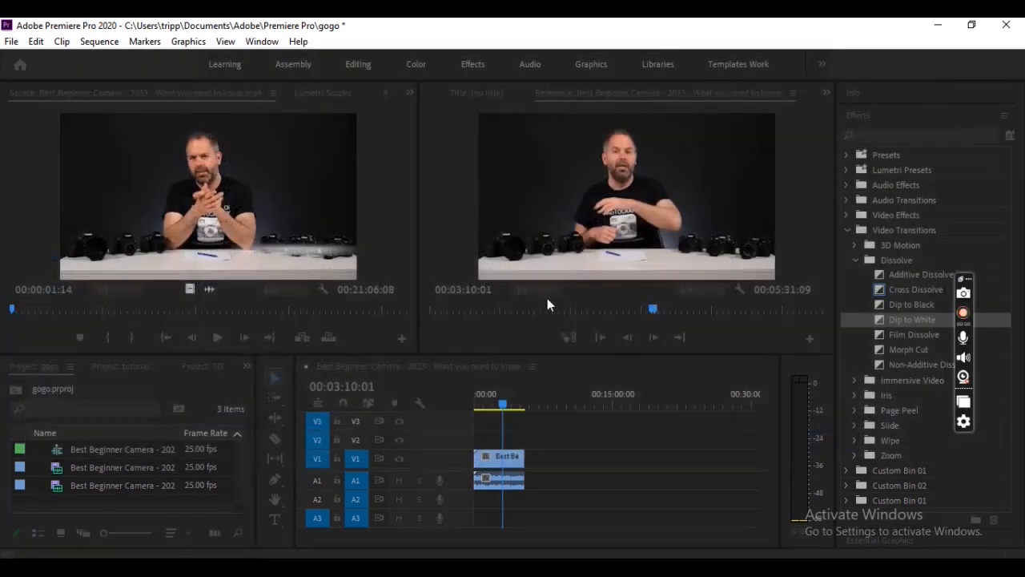
- Import the "Secrets of color-grading in photography" video from Downloads into the project
double_click(186, 502)
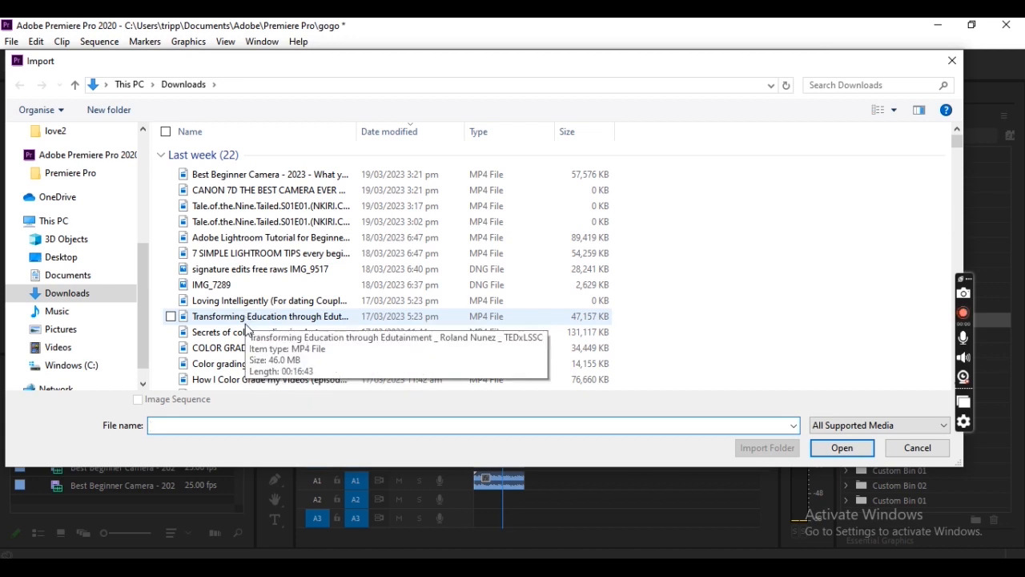
left_click(250, 333)
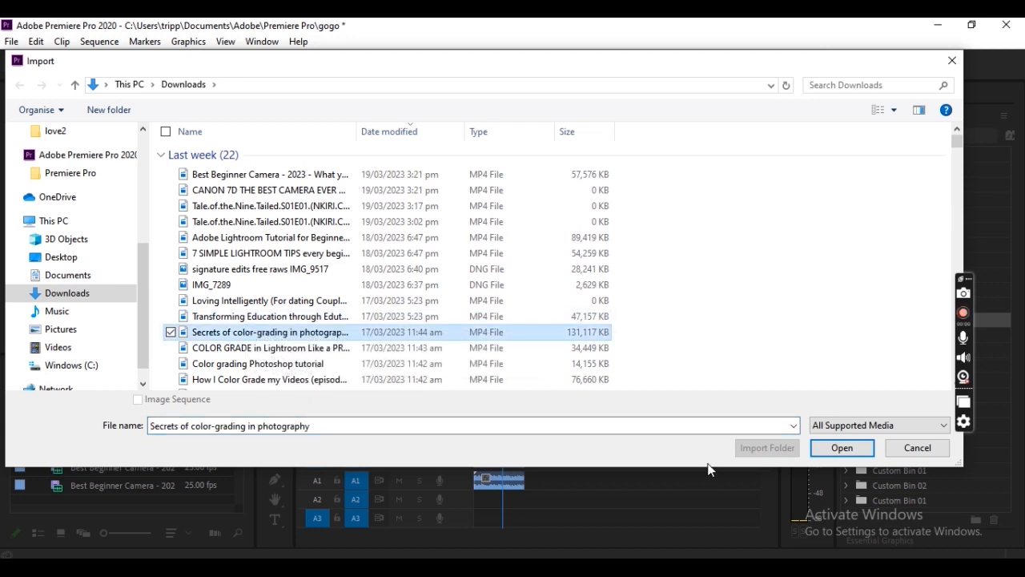
left_click(841, 448)
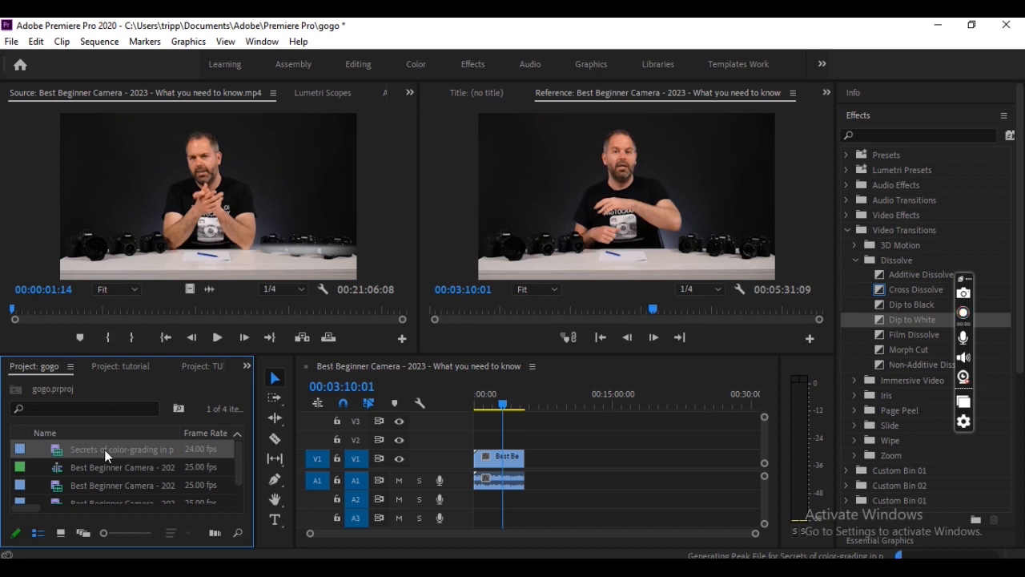
- Load the Secrets of color-grading clip into the Source monitor and place it on V1 and A1 directly after the first clip
left_click_drag(188, 311, 238, 161)
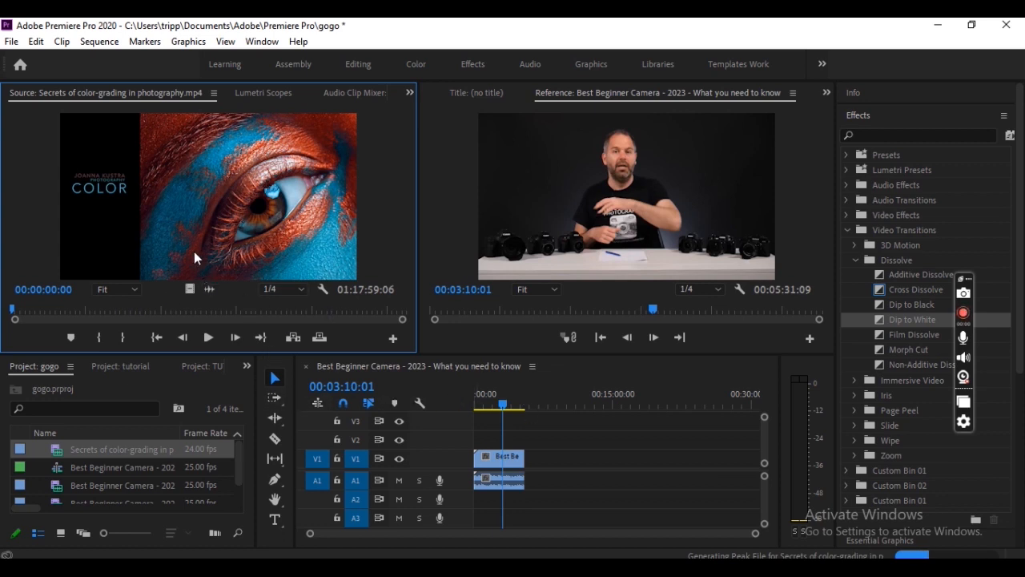
left_click_drag(218, 169, 345, 254)
left_click_drag(262, 252, 534, 482)
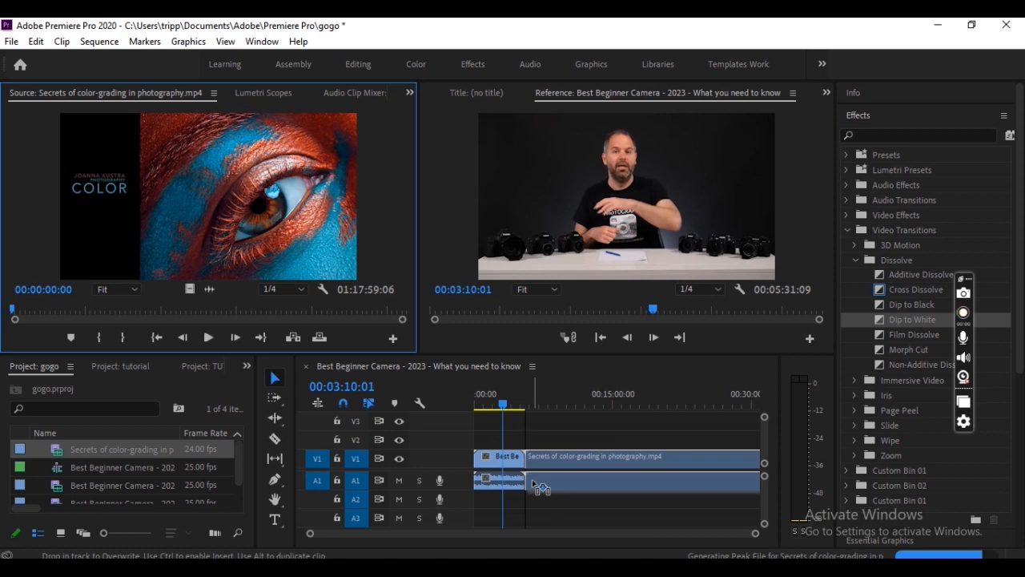
left_click_drag(532, 483, 532, 481)
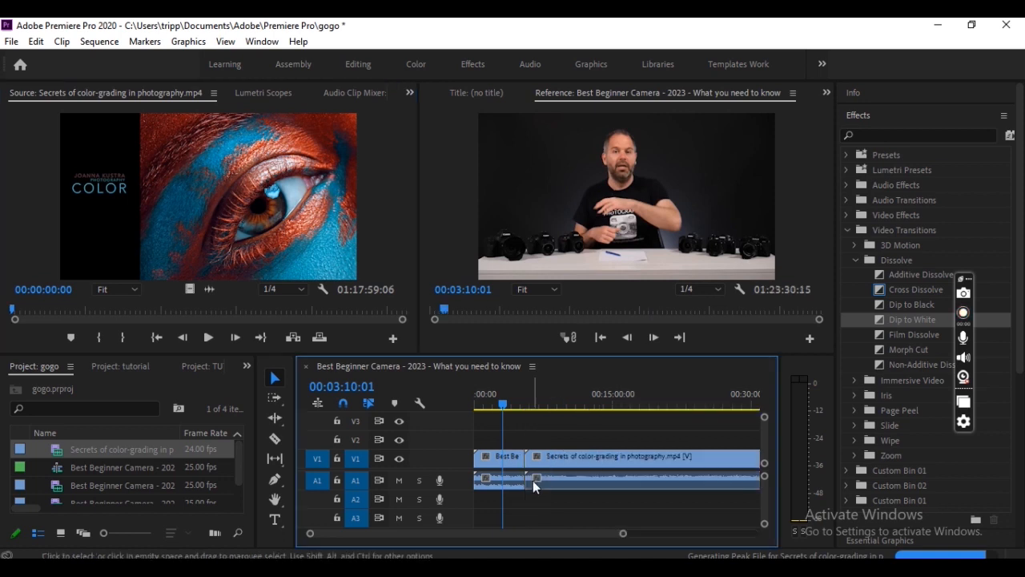
- Play the sequence across the cut between the two clips with the timeline magnified around it
left_click(521, 410)
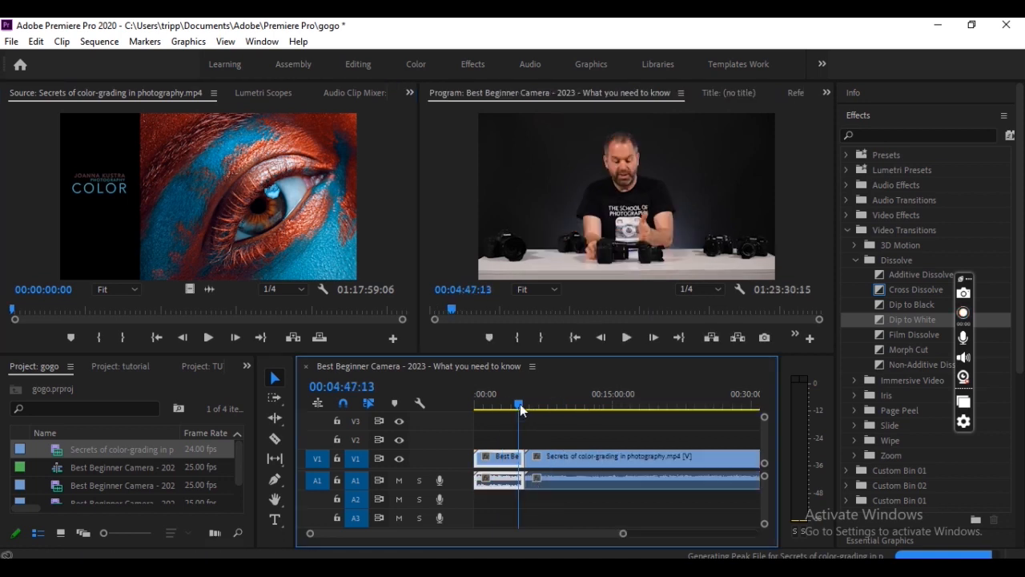
left_click(525, 408)
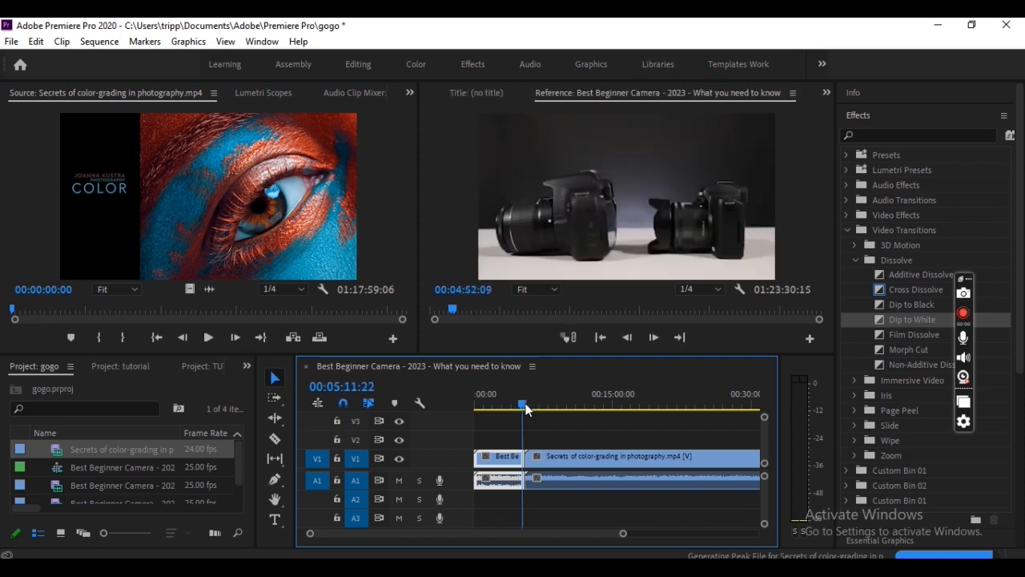
left_click_drag(525, 403, 528, 406)
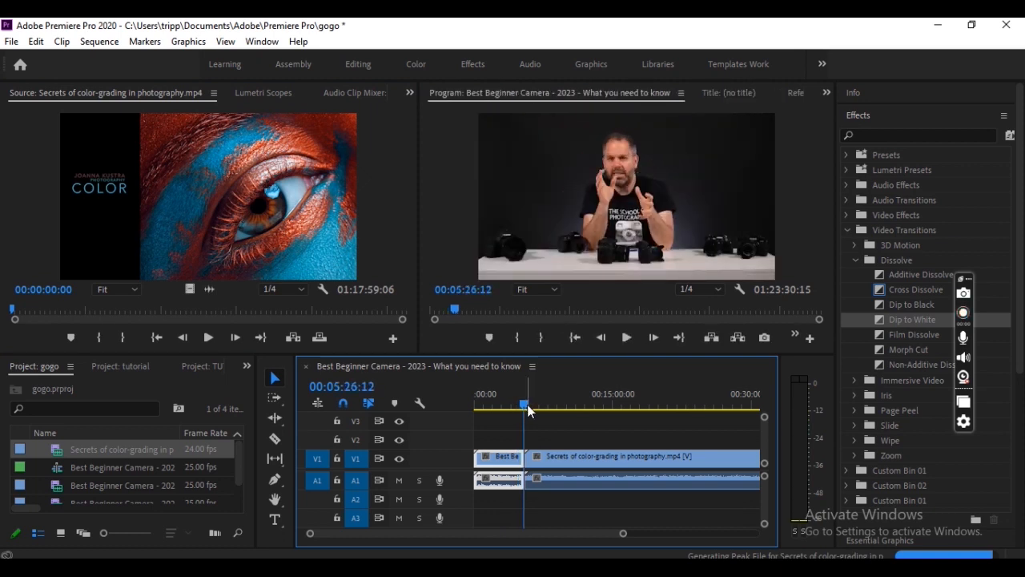
key("space")
key("=")
key("=")
key("=")
key("=")
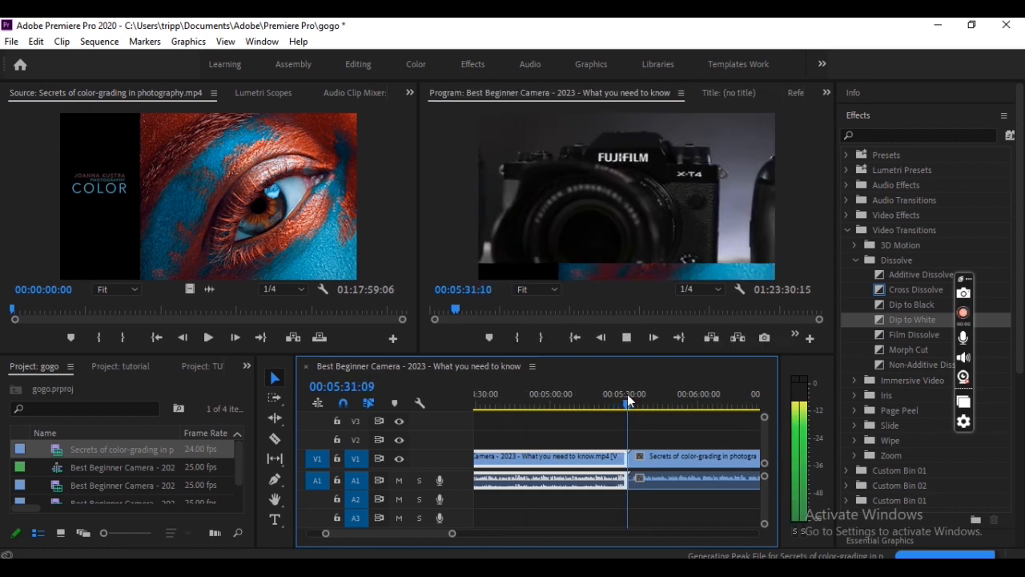
key("space")
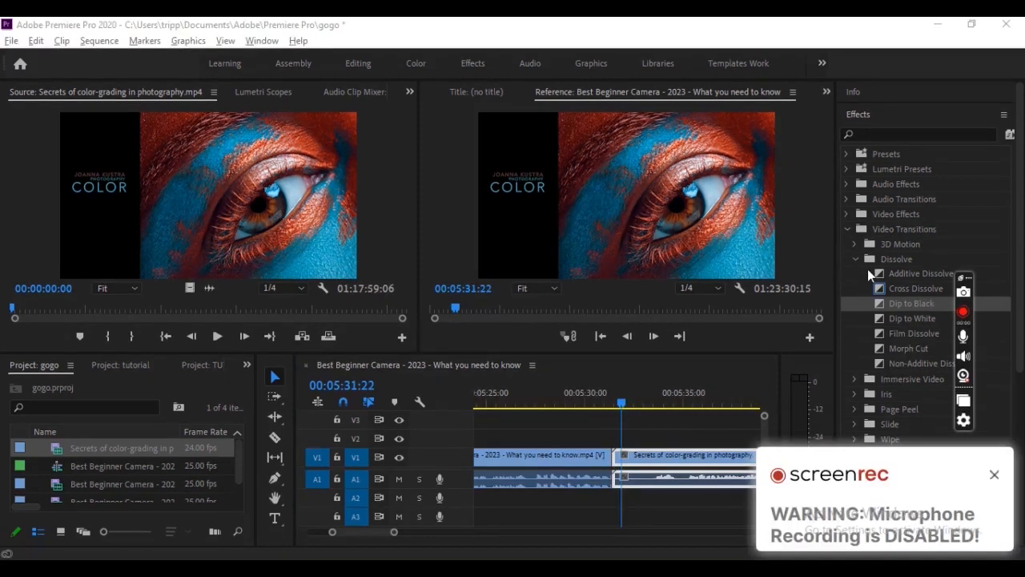
- Apply the Film Dissolve video transition at the cut, on the start of the Secrets of color-grading clip
left_click(857, 261)
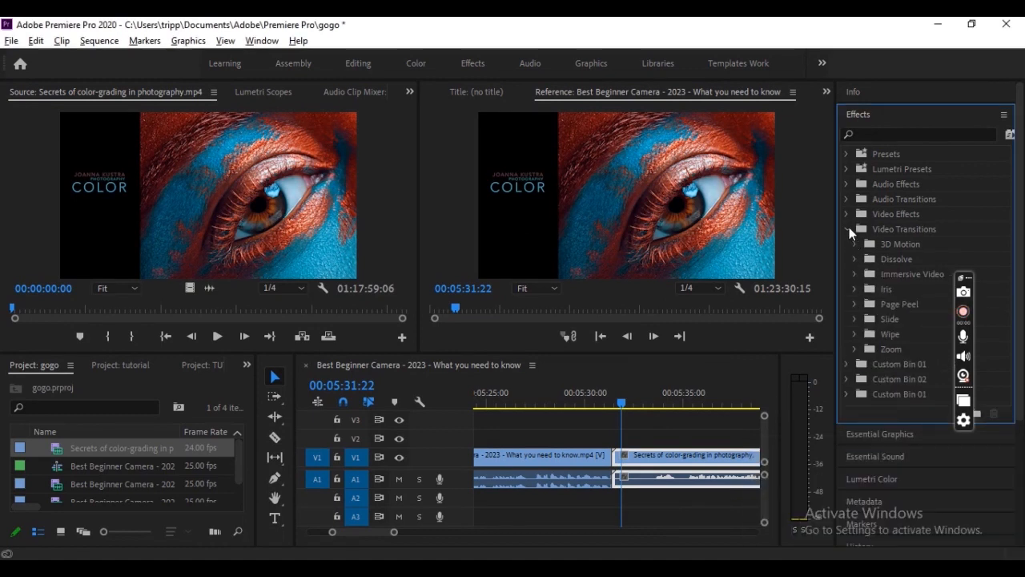
left_click(849, 228)
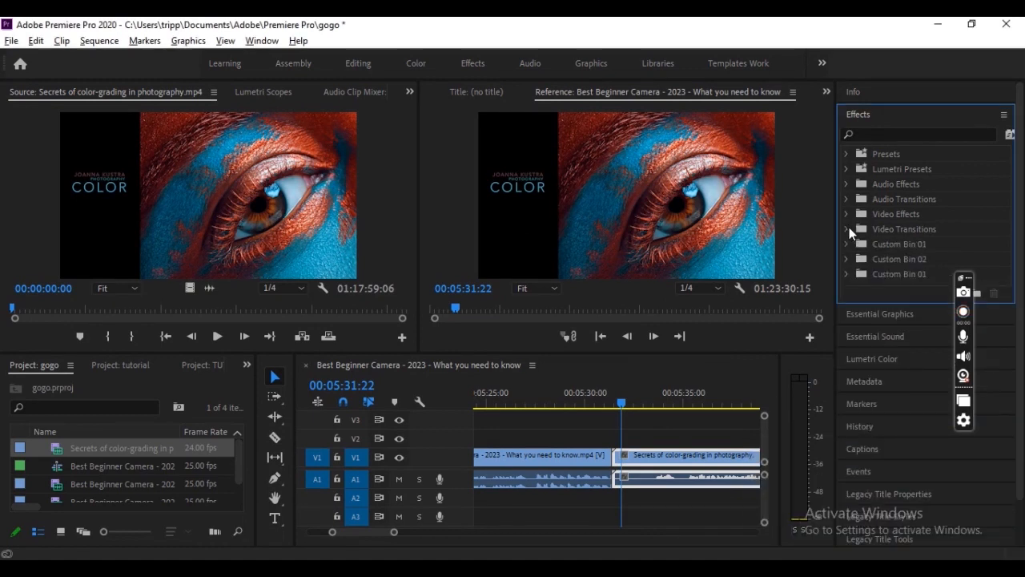
left_click(867, 114)
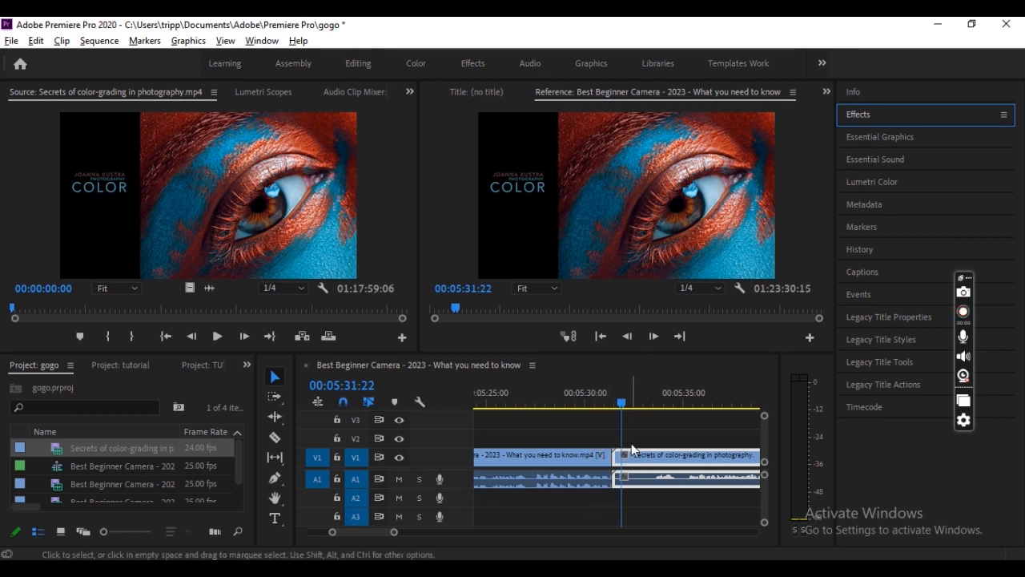
left_click(863, 115)
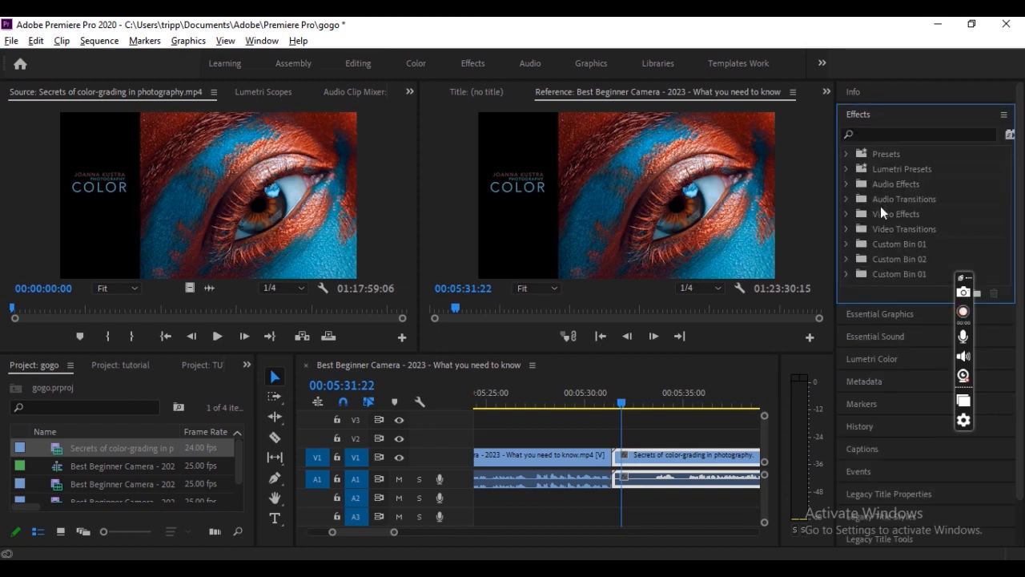
left_click(845, 229)
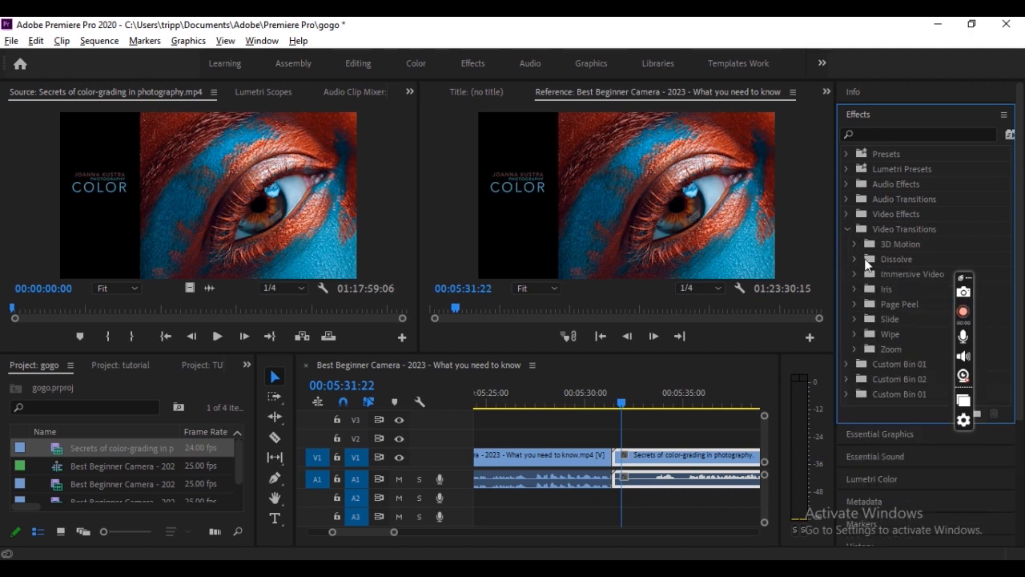
left_click(854, 258)
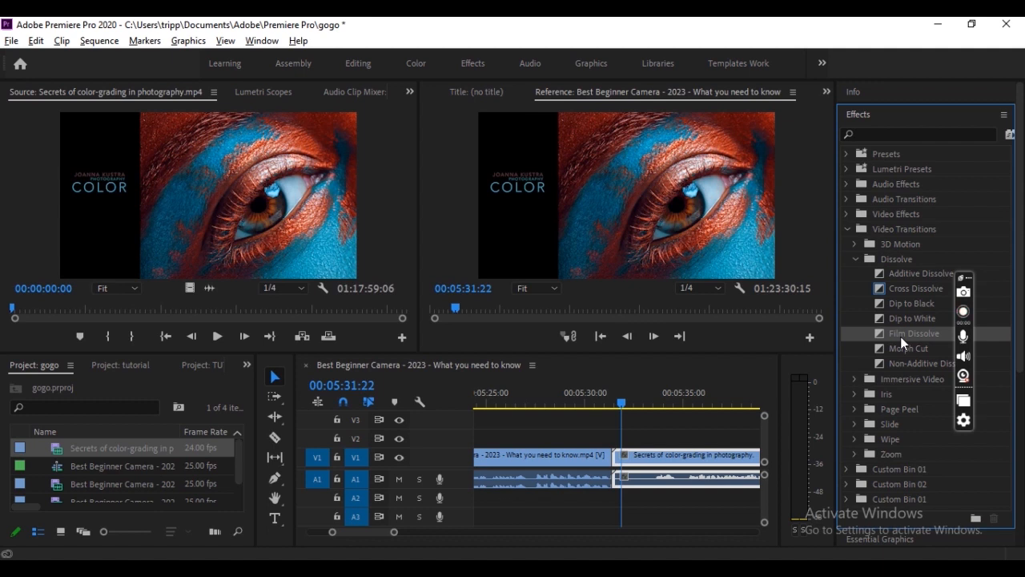
left_click_drag(900, 336, 614, 465)
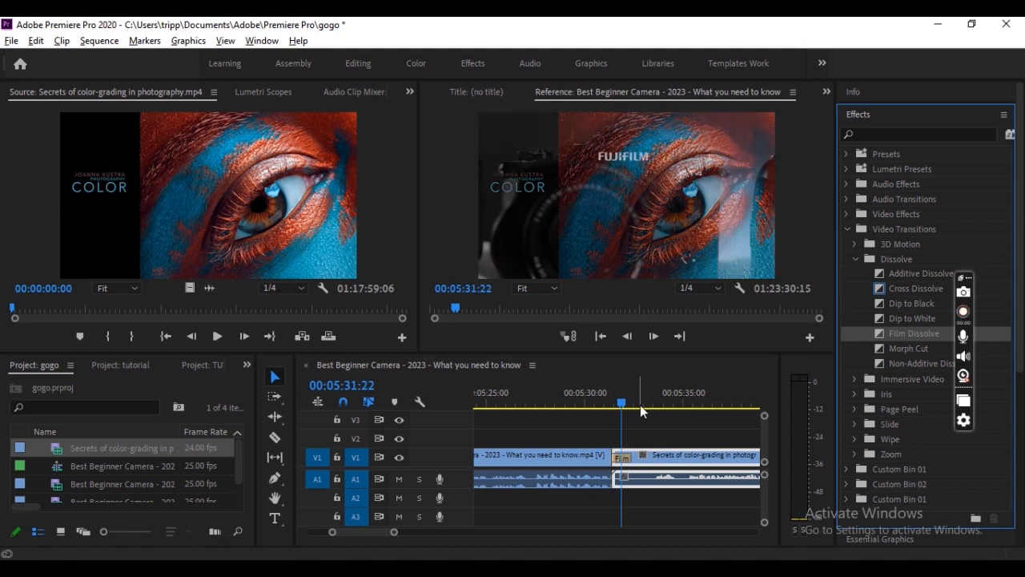
- Play back the Film Dissolve transition from just before the cut
left_click(605, 393)
key("space")
key("space")
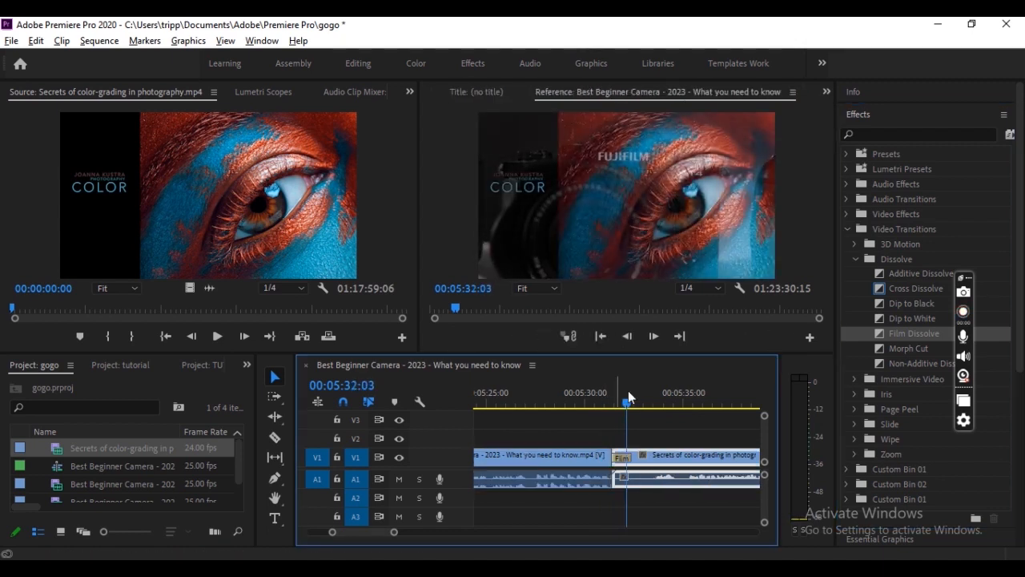
- Replace the transition at the cut with the Slide video transition and play it back from 00:05:30:22
left_click(855, 422)
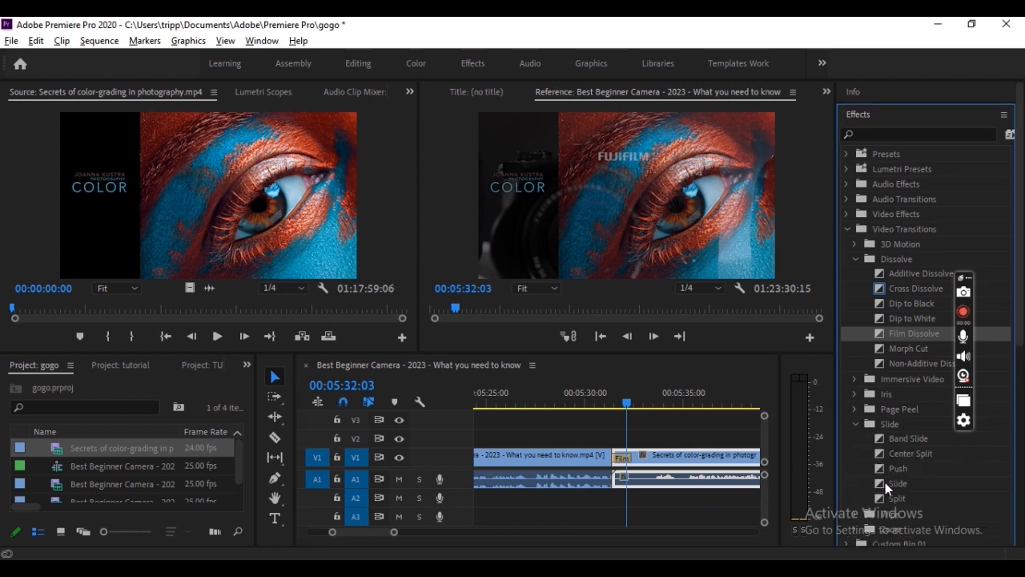
left_click_drag(891, 482, 625, 457)
left_click(604, 402)
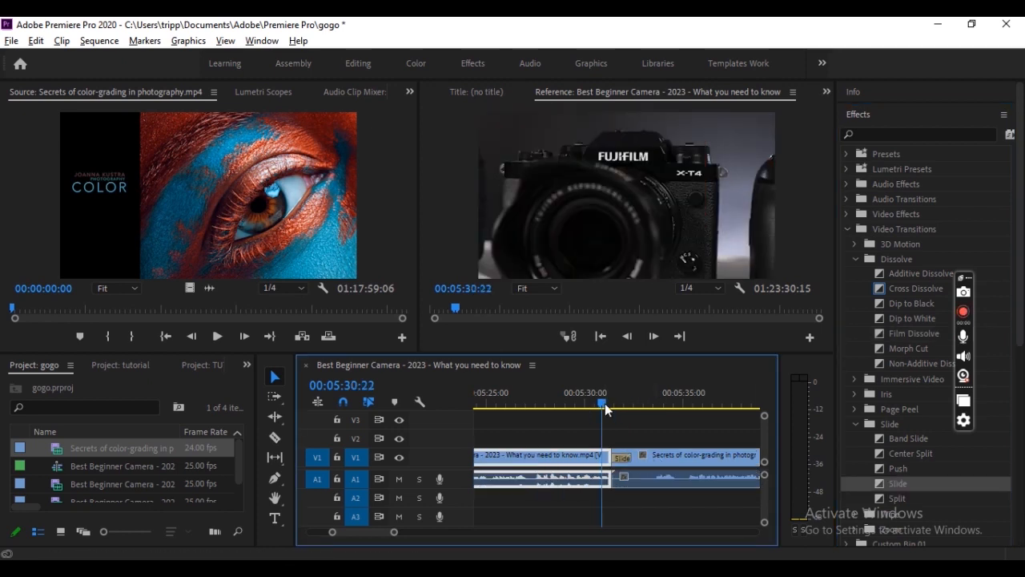
key("space")
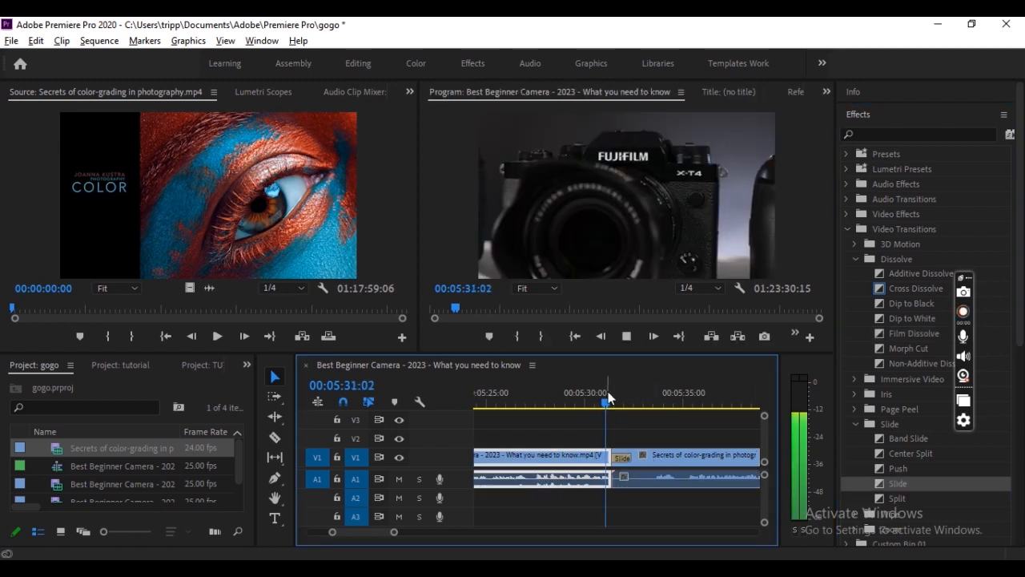
left_click(695, 474)
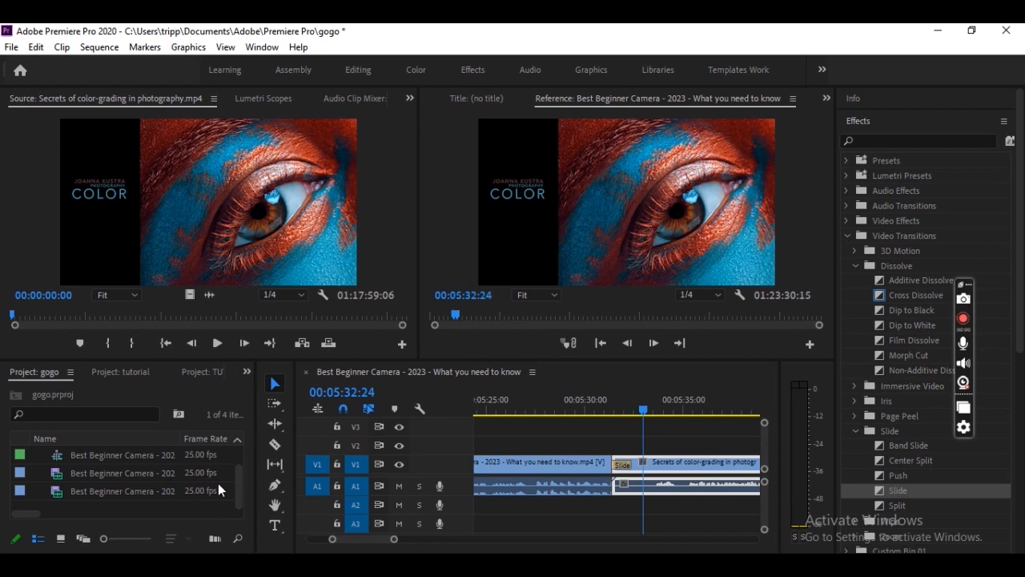
left_click_drag(237, 486, 225, 515)
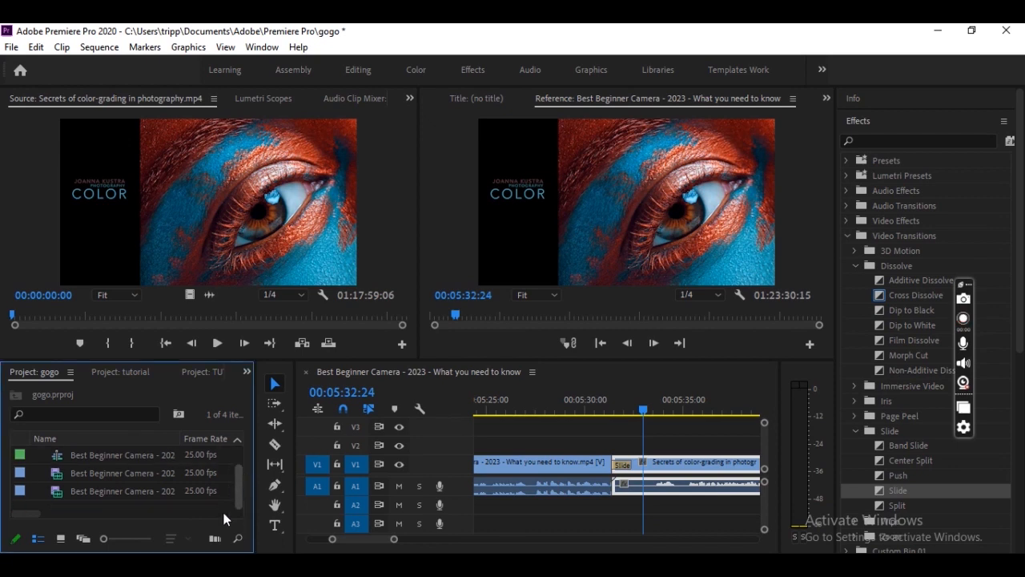
double_click(121, 502)
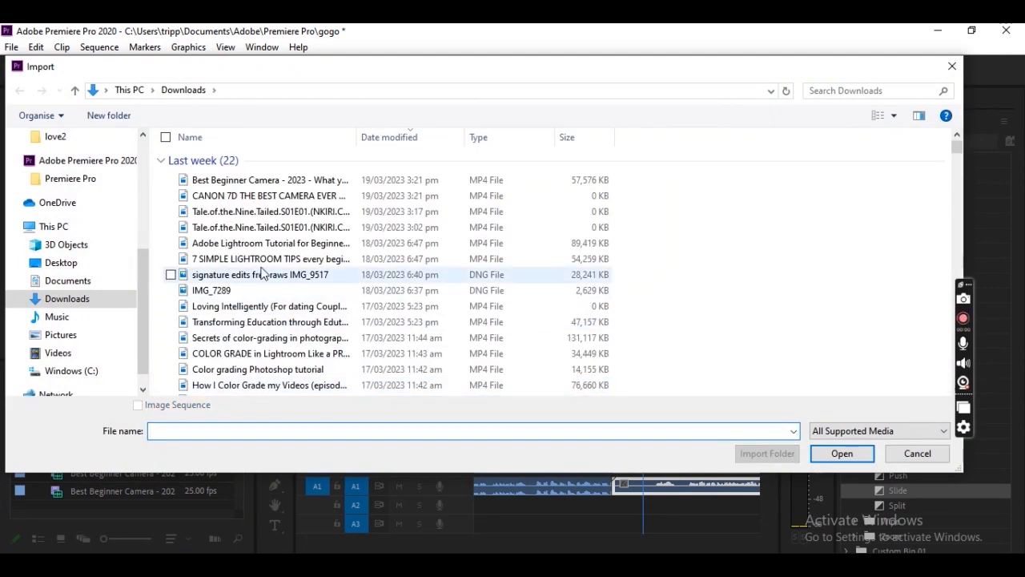
left_click(952, 67)
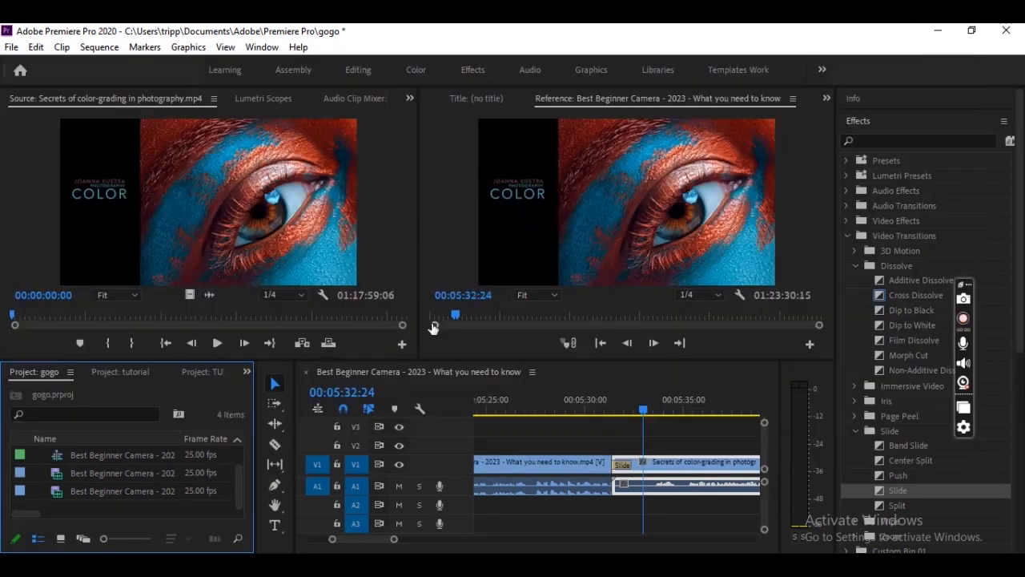
- Import the audio file "INA EMI MIMO" from the Music folder into the project
double_click(106, 506)
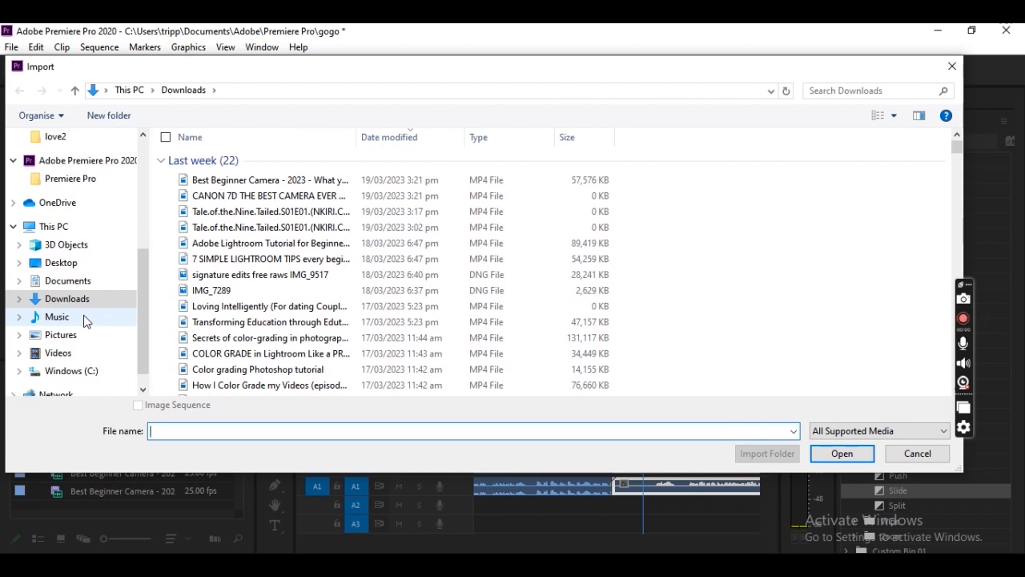
left_click(57, 317)
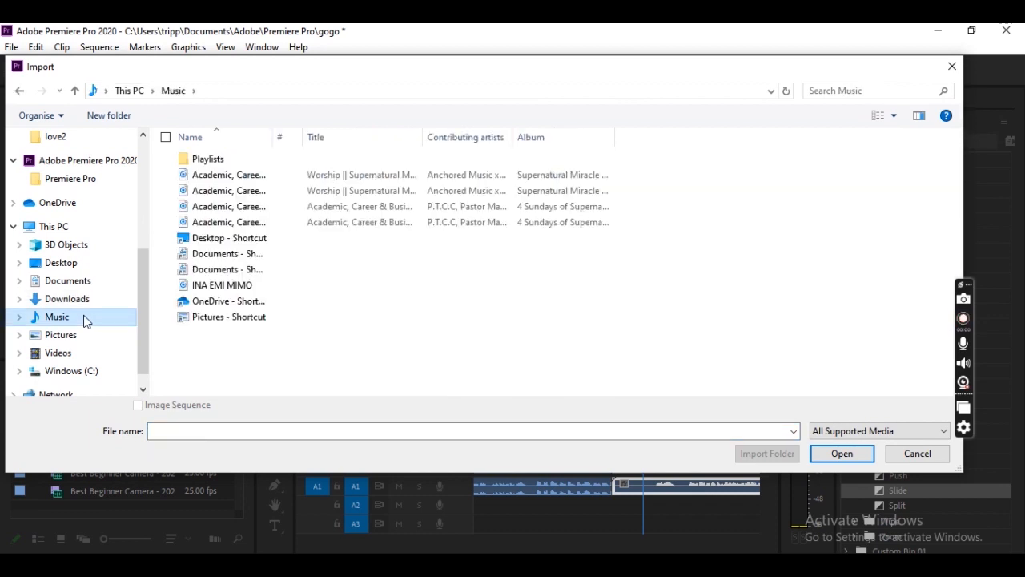
left_click(237, 286)
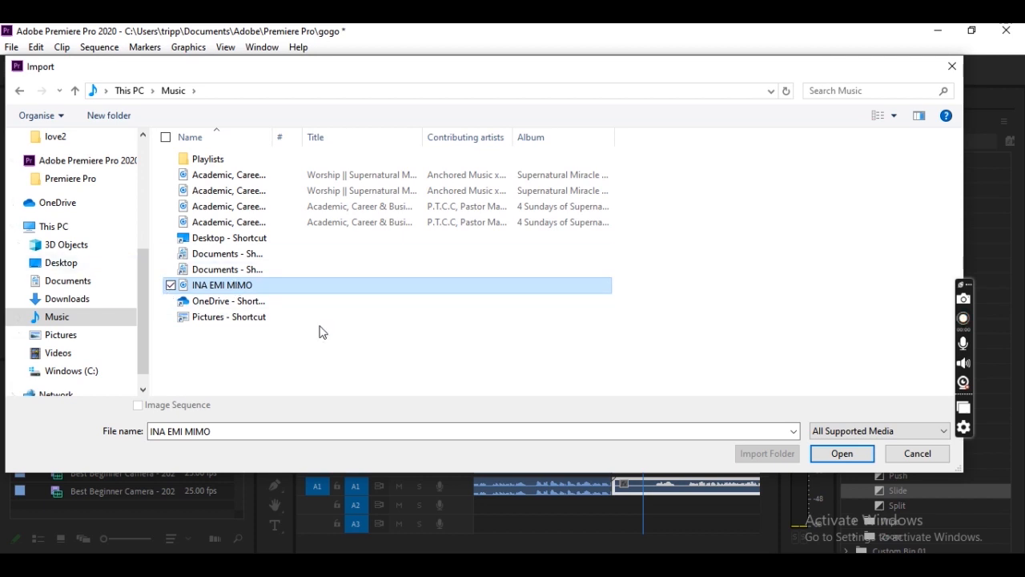
left_click(841, 455)
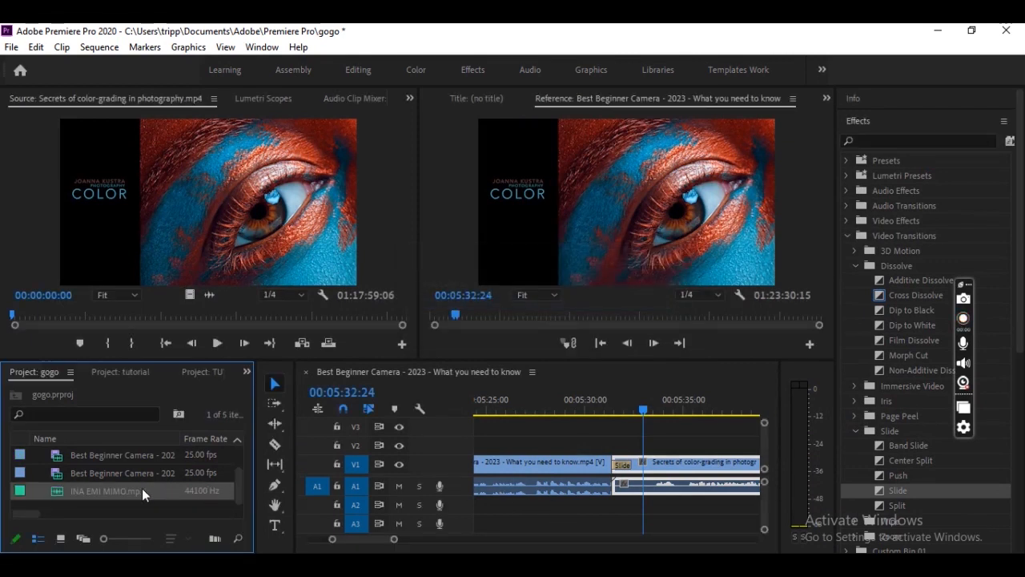
left_click(98, 493)
key("Tab")
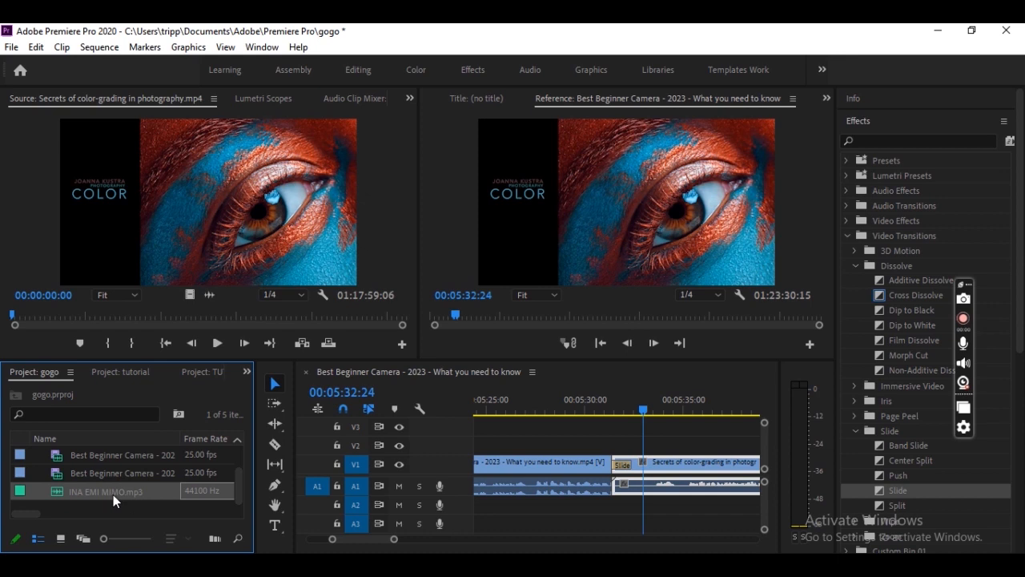
left_click(112, 494)
left_click(182, 491)
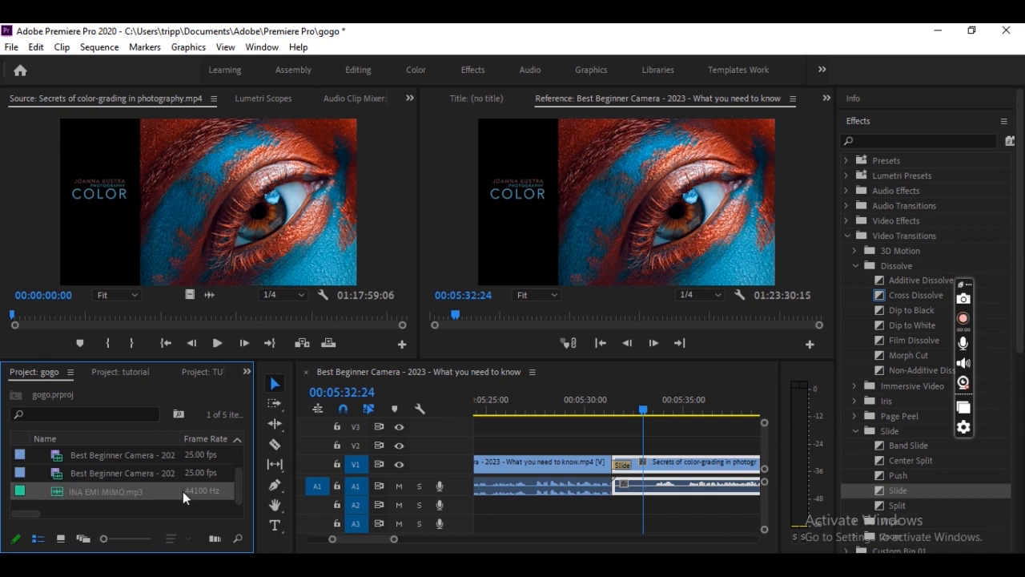
left_click(108, 491)
left_click(46, 484)
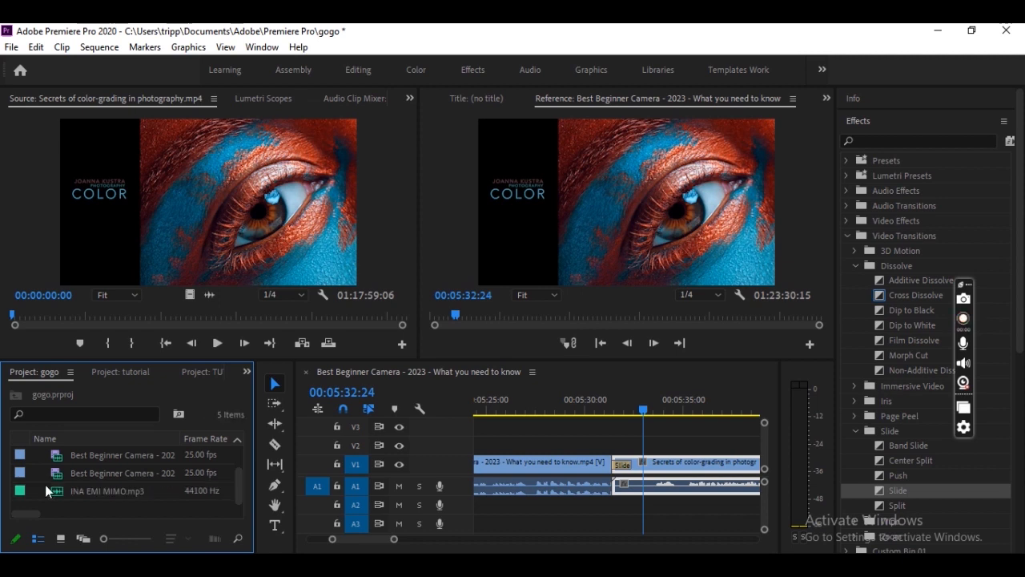
- Load the INA EMI MIMO music into the Source monitor and preview it at several points
left_click_drag(83, 493, 251, 240)
key("space")
key("space")
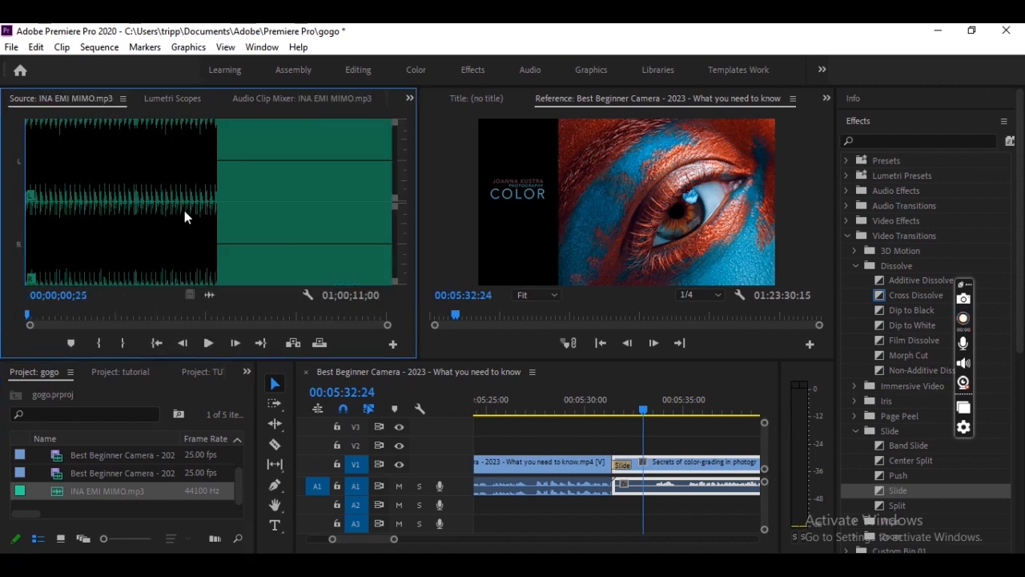
left_click_drag(116, 199, 379, 200)
left_click_drag(540, 521, 294, 415)
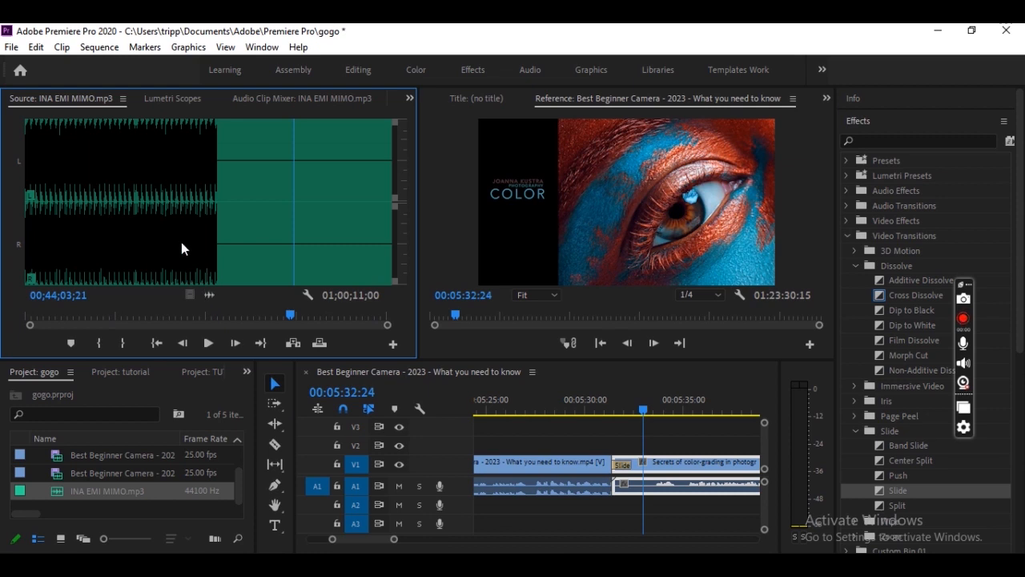
left_click_drag(168, 223, 384, 481)
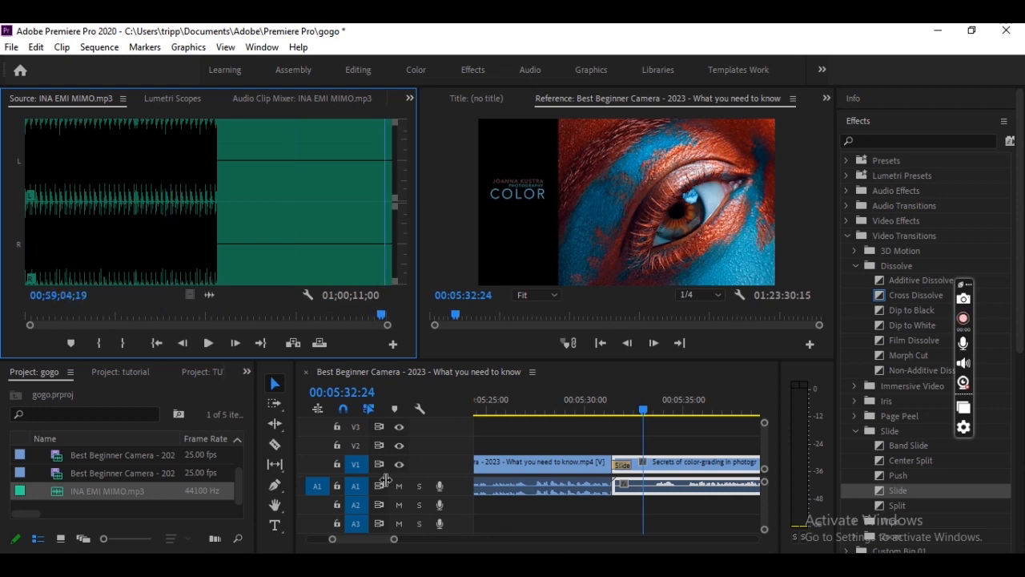
- Place the INA EMI MIMO music on audio track A2 and move it to the start of the sequence
left_click_drag(211, 296, 494, 510)
key("minus")
key("minus")
key("minus")
key("minus")
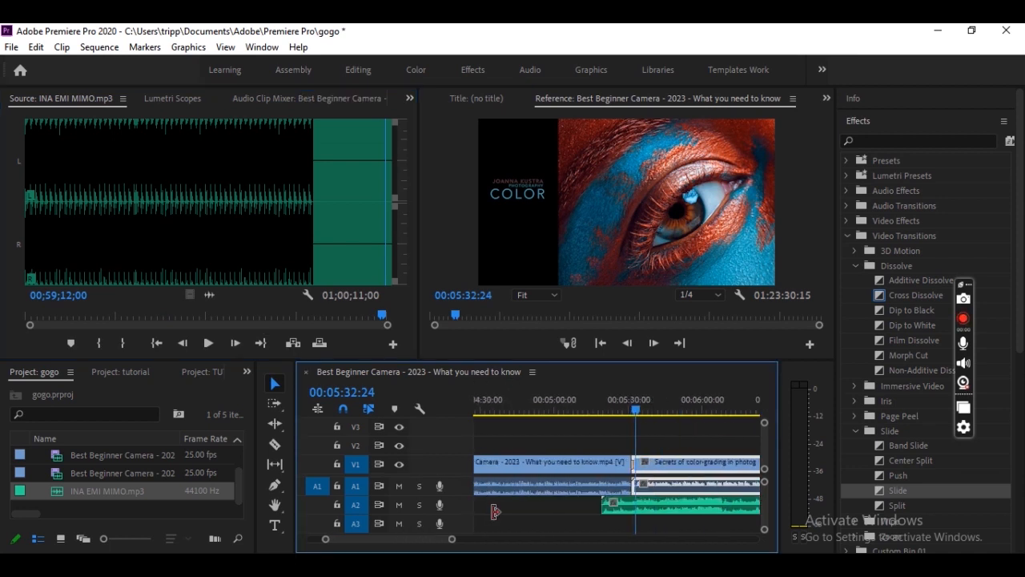
left_click_drag(615, 505, 483, 509)
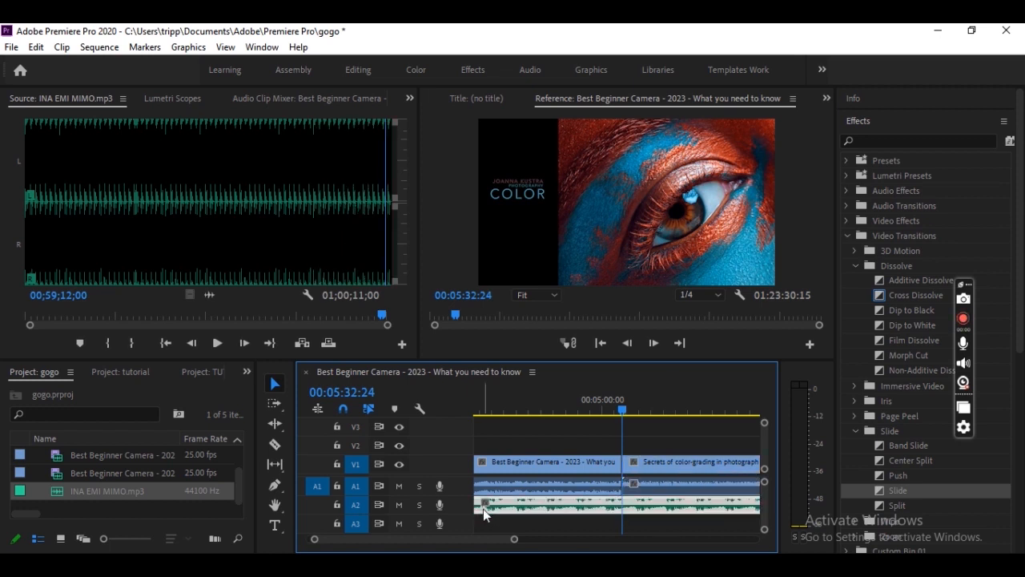
key("minus")
key("minus")
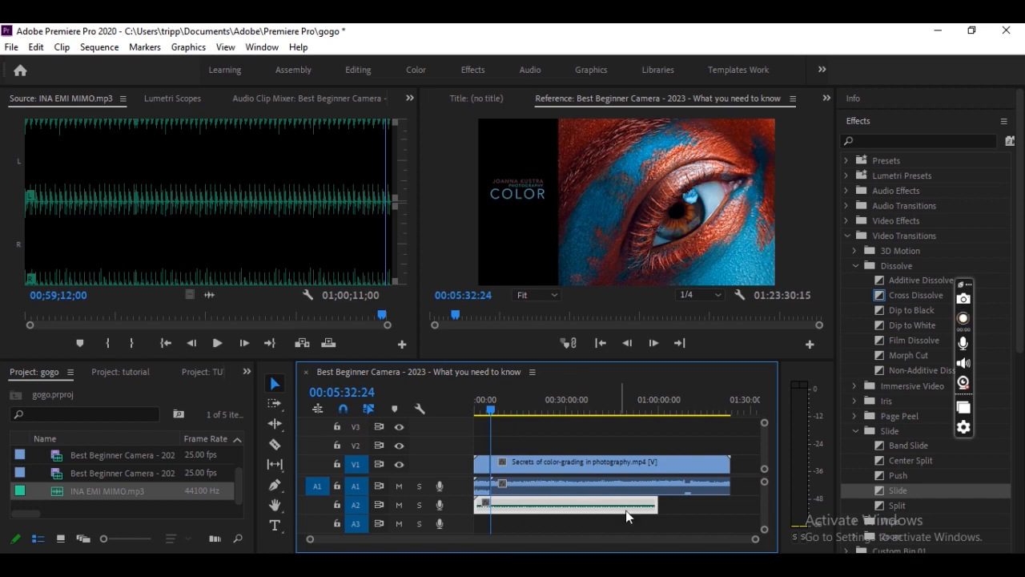
- Play back the sequence to hear the music under the video
left_click(683, 515)
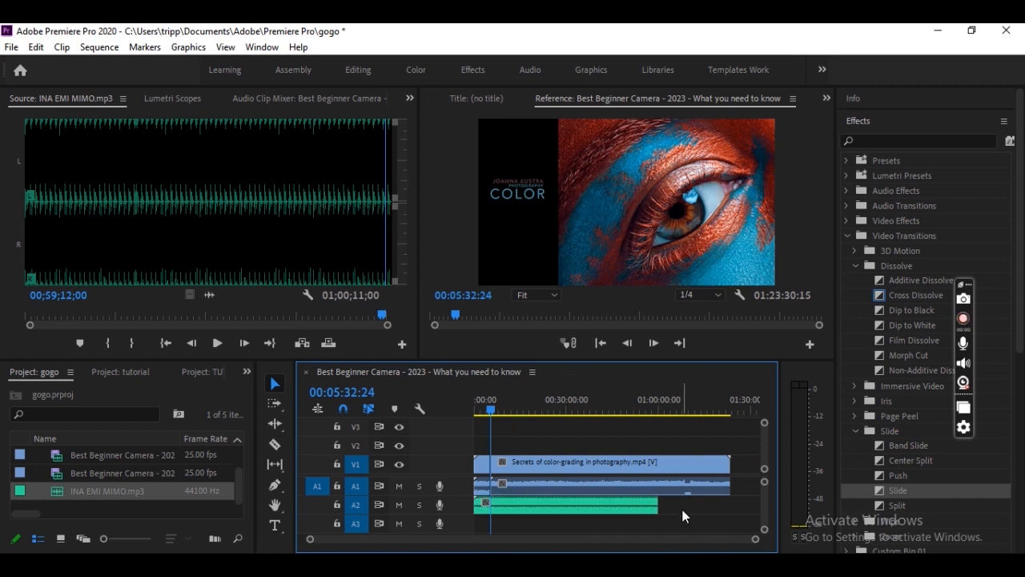
key("space")
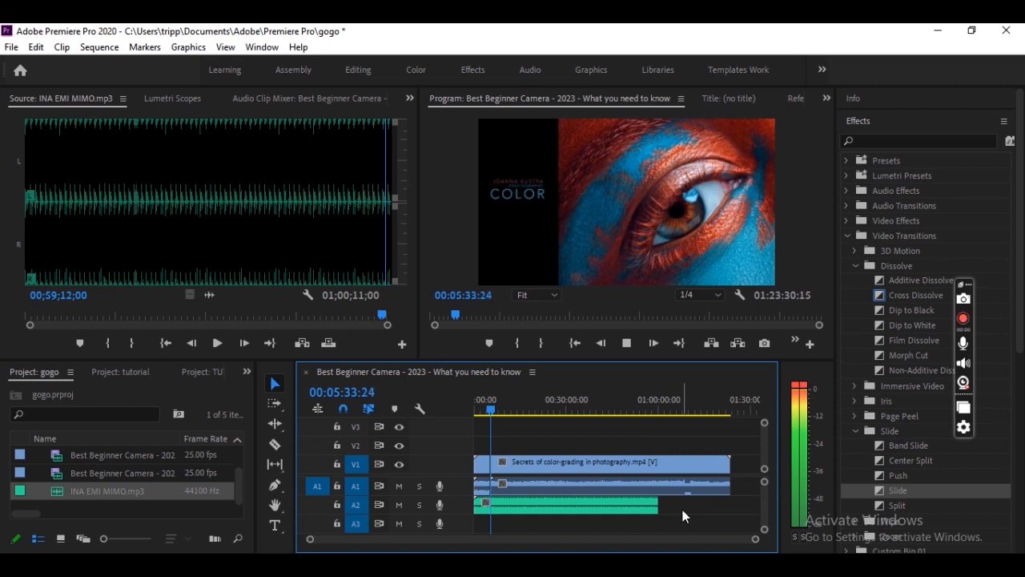
key("space")
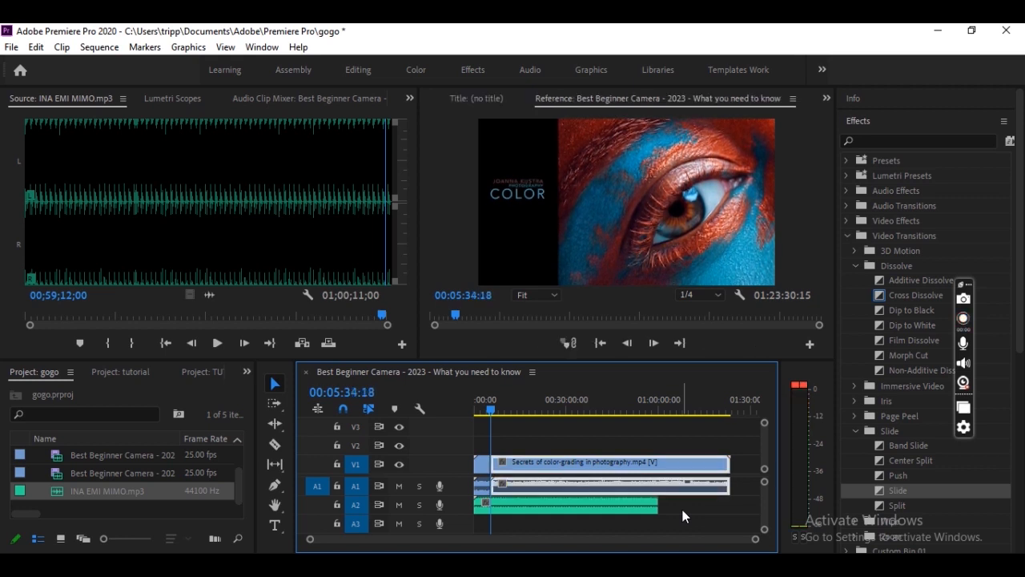
left_click(625, 509)
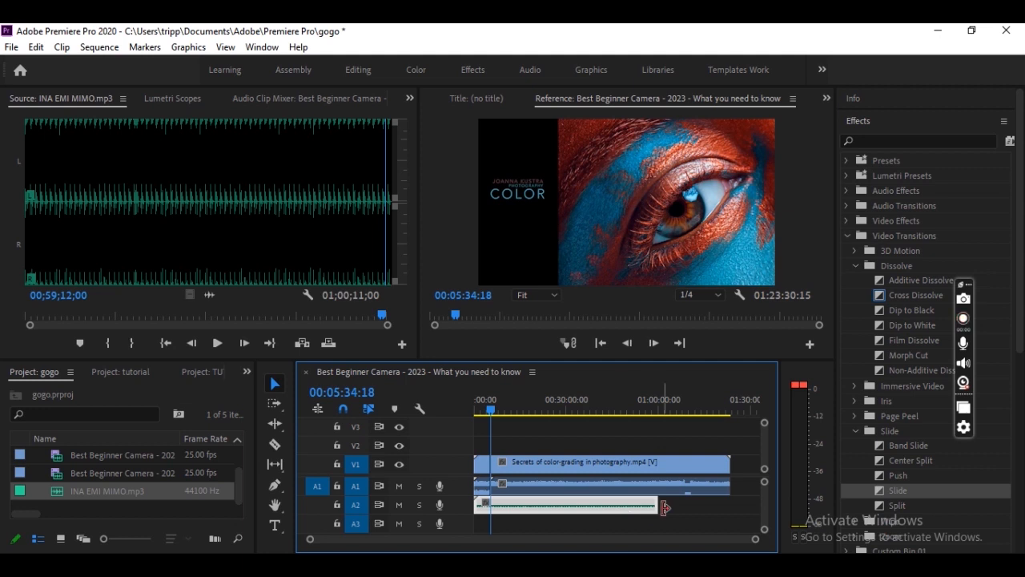
left_click(671, 506)
left_click(631, 504)
left_click(671, 507)
left_click(627, 507)
right_click(626, 506)
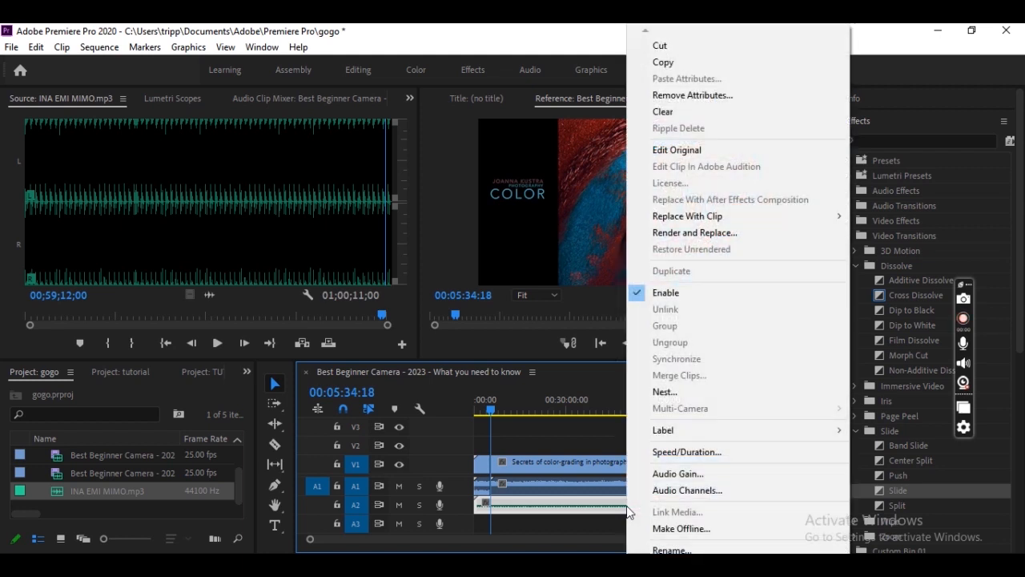
left_click(669, 477)
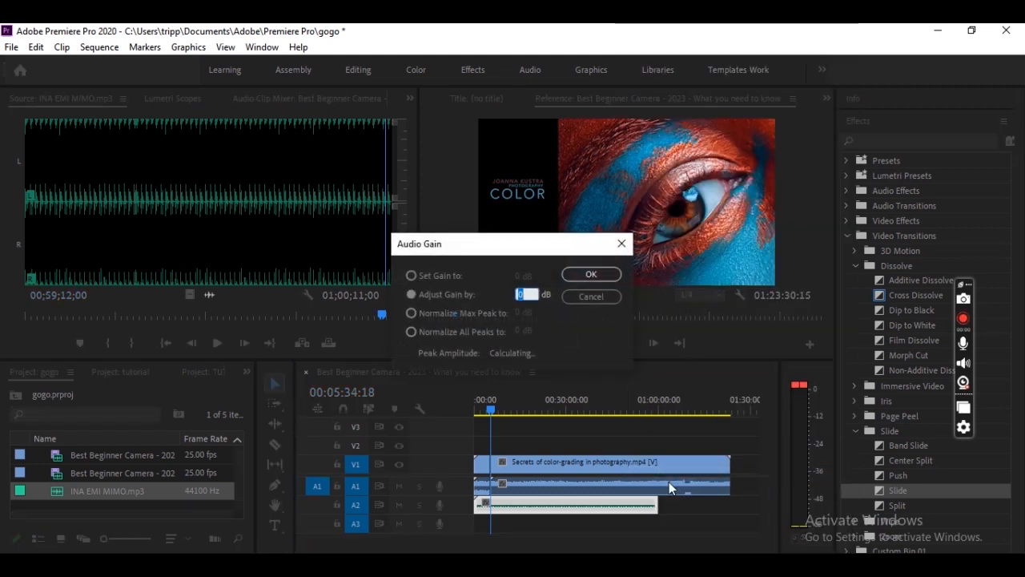
left_click(602, 296)
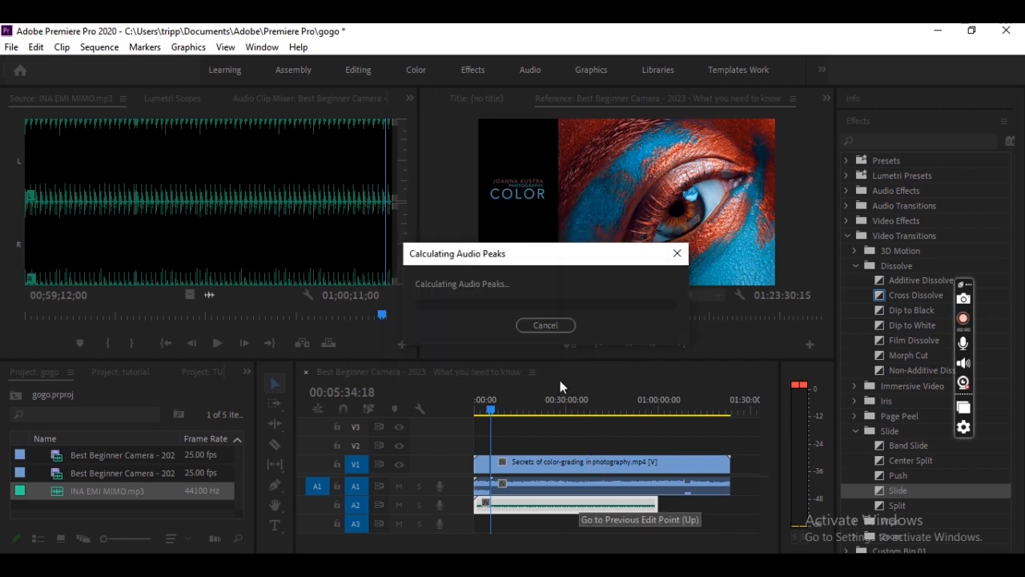
left_click(549, 322)
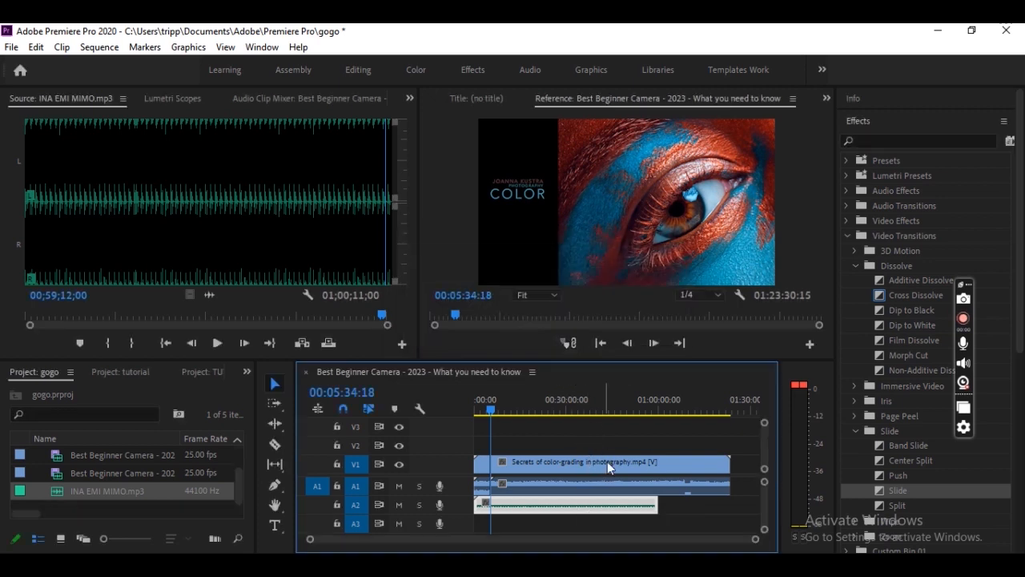
- Adjust the audio gain of the music clip on A2 by -10 dB and play the sequence briefly
right_click(590, 510)
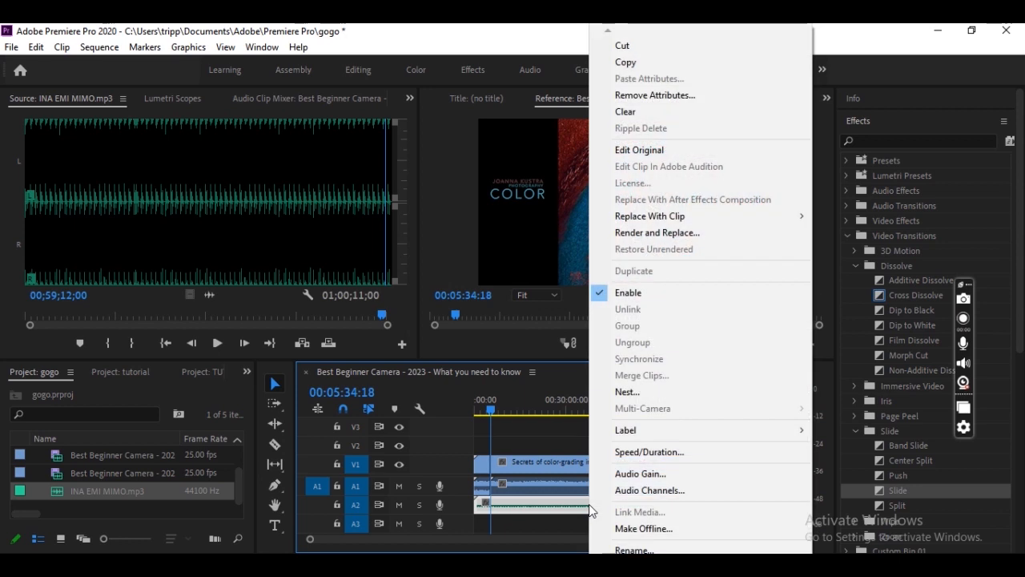
left_click(657, 477)
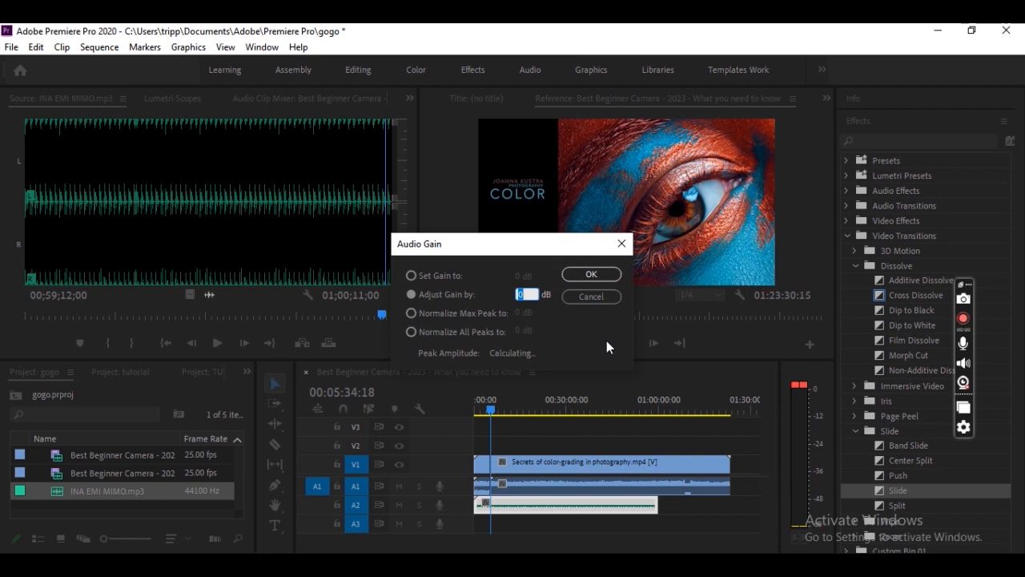
type("-")
type("10")
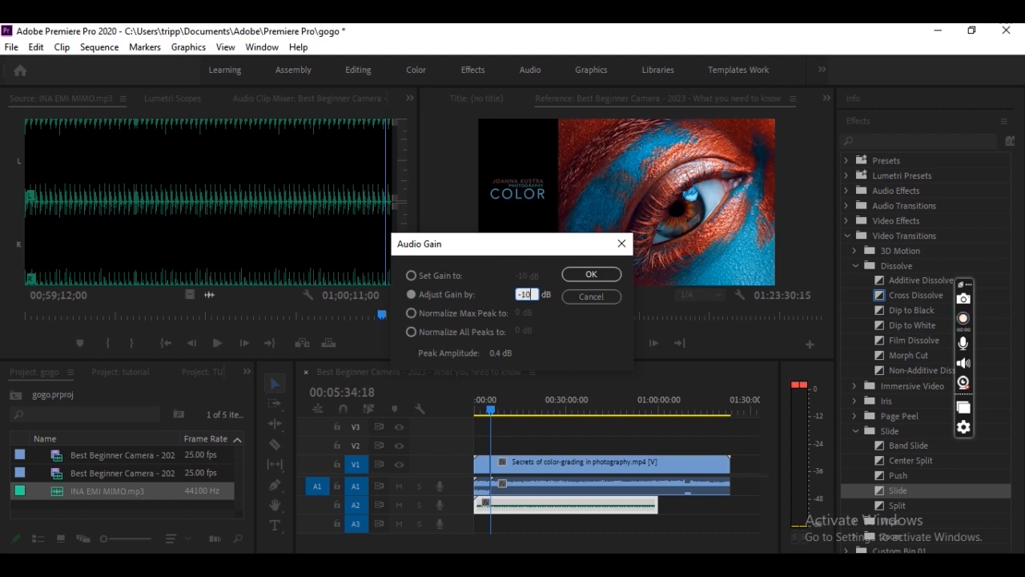
key("Return")
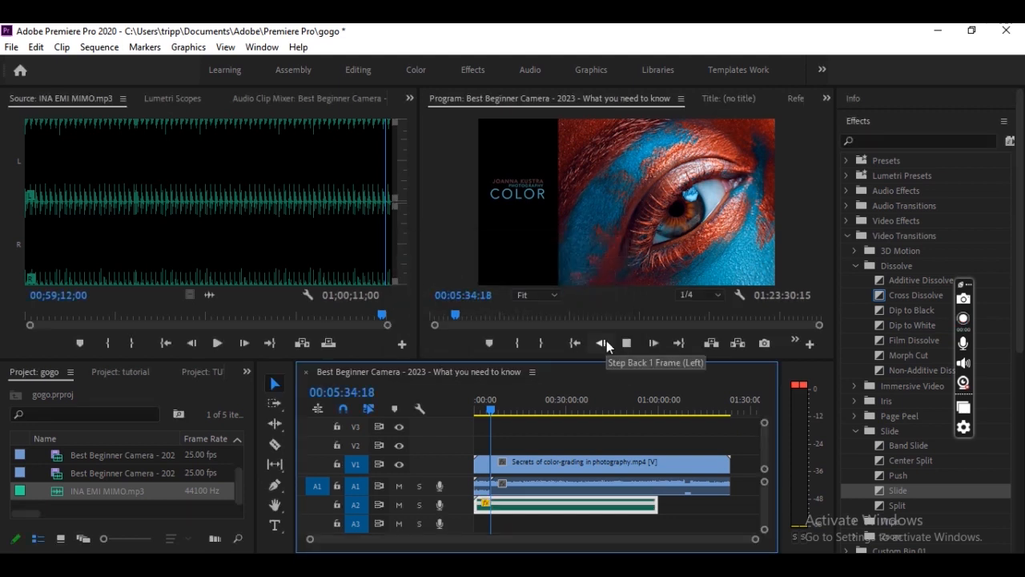
key("space")
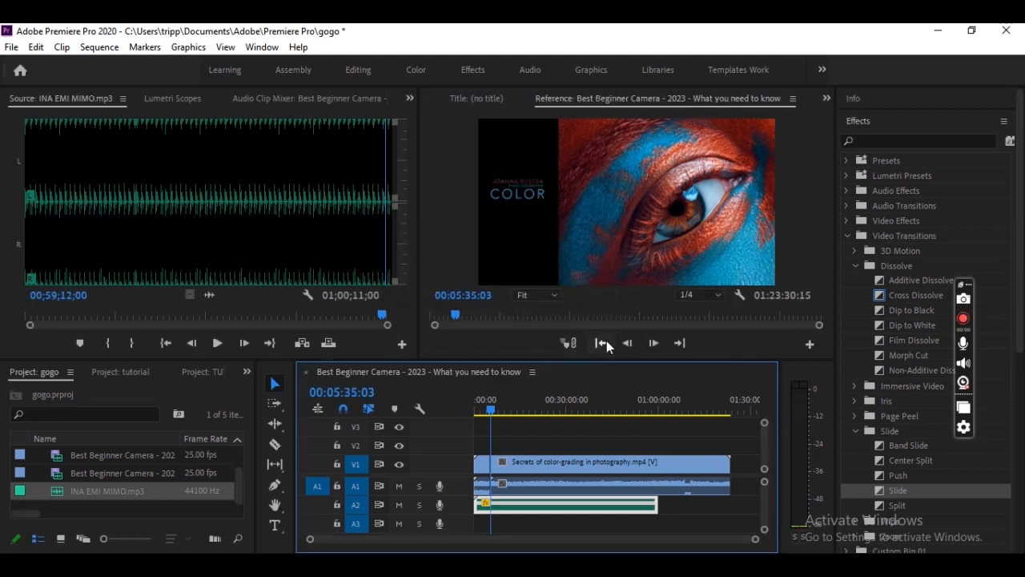
- Adjust the music clip's audio gain by a further -15 dB and play back the mix
right_click(551, 505)
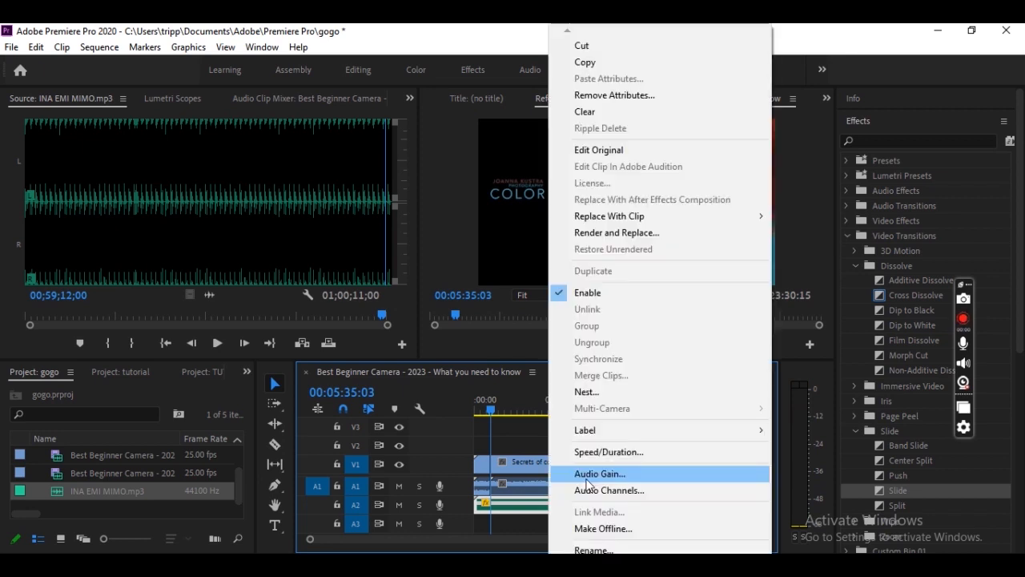
left_click(593, 474)
type("-15")
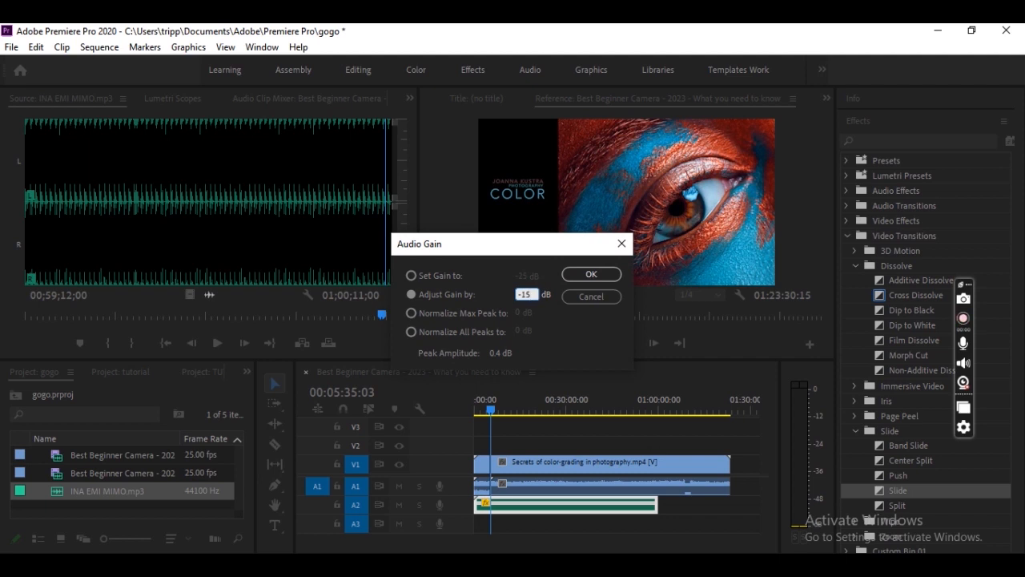
key("Return")
key("space")
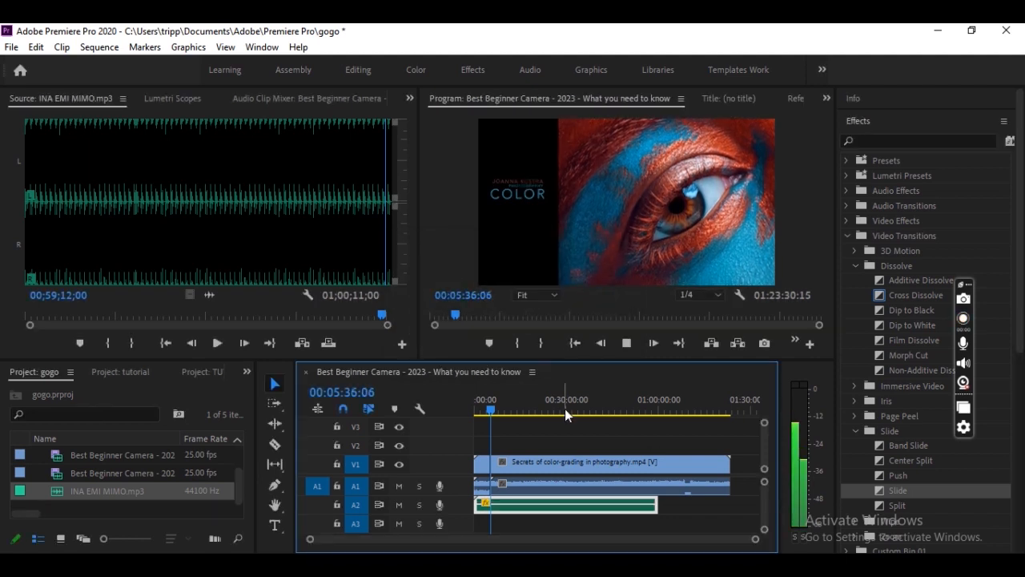
key("space")
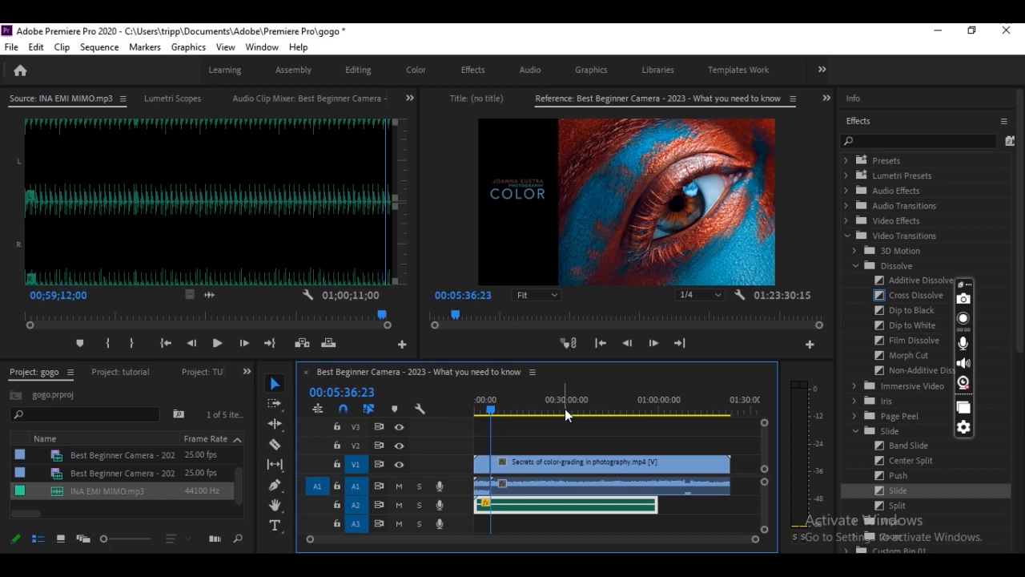
key("space")
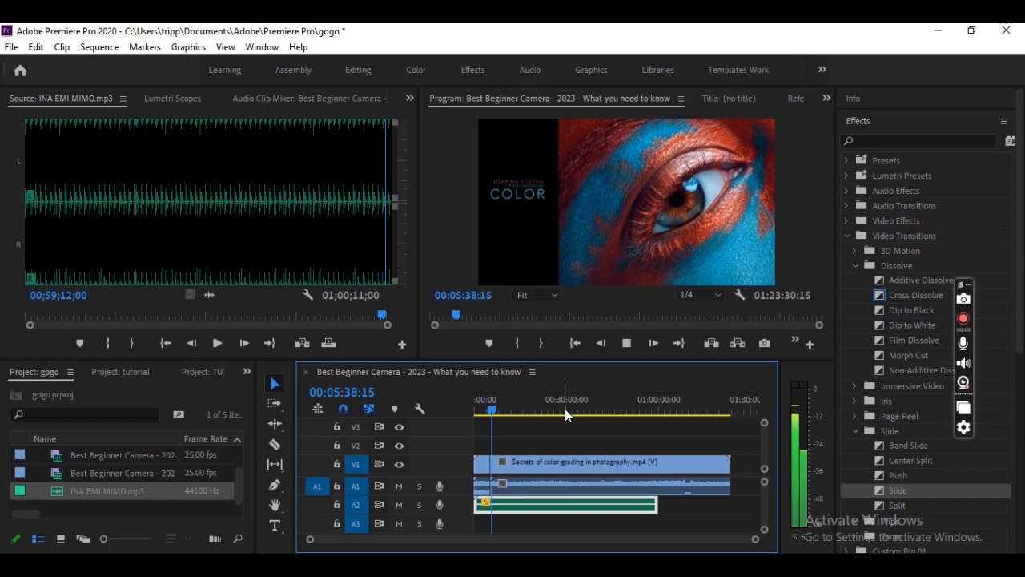
key("space")
- Adjust the audio gain of the Secrets of color-grading clip by 10 dB and play back the sequence, including from about 00:30:00:00
left_click(536, 482)
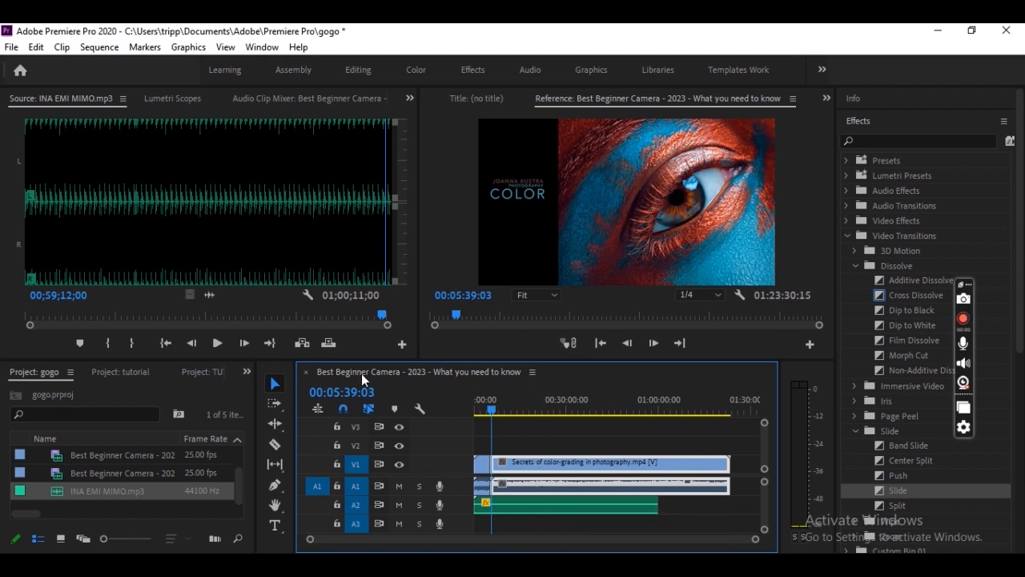
right_click(576, 492)
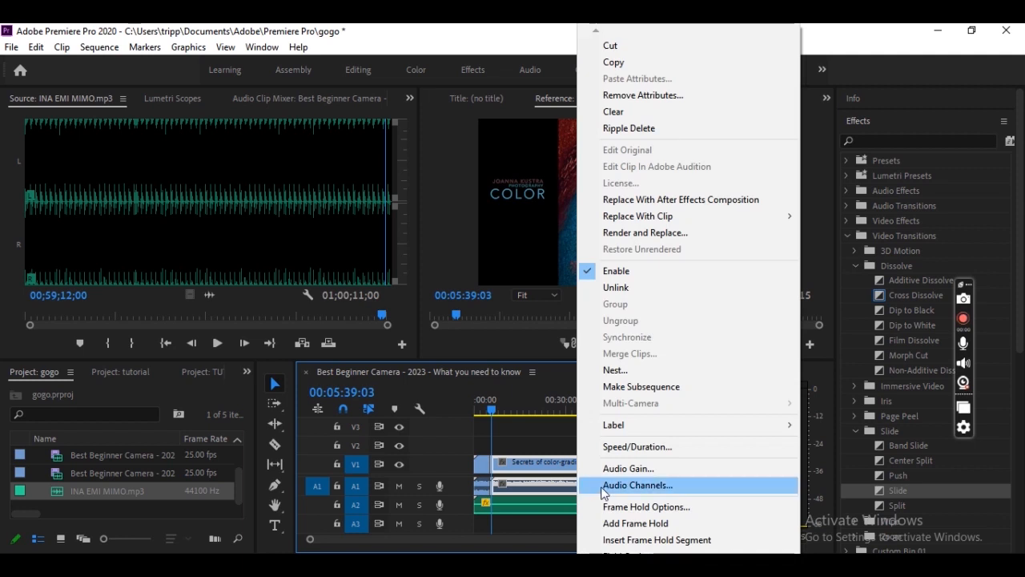
left_click(602, 468)
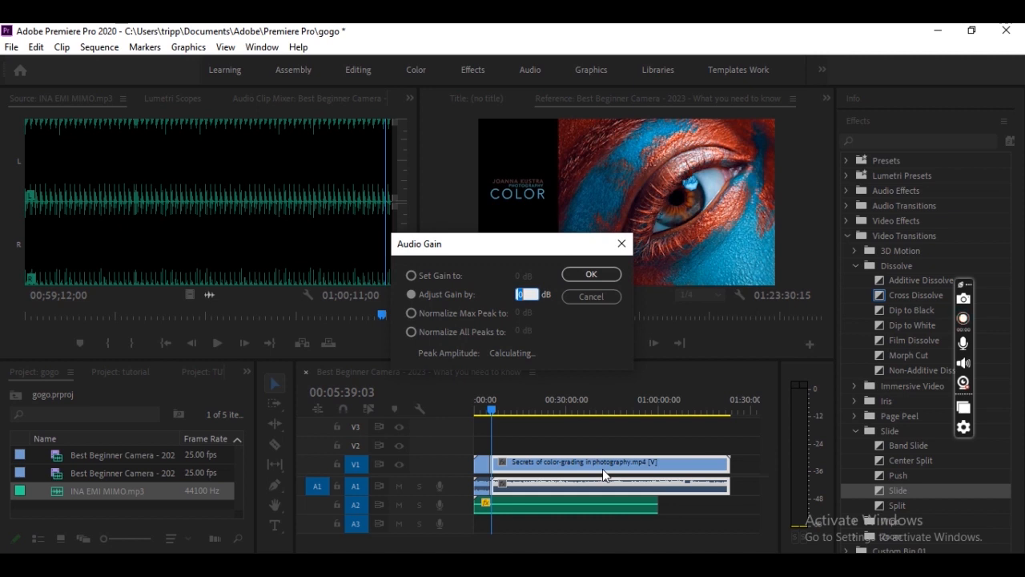
type("10")
key("Return")
key("space")
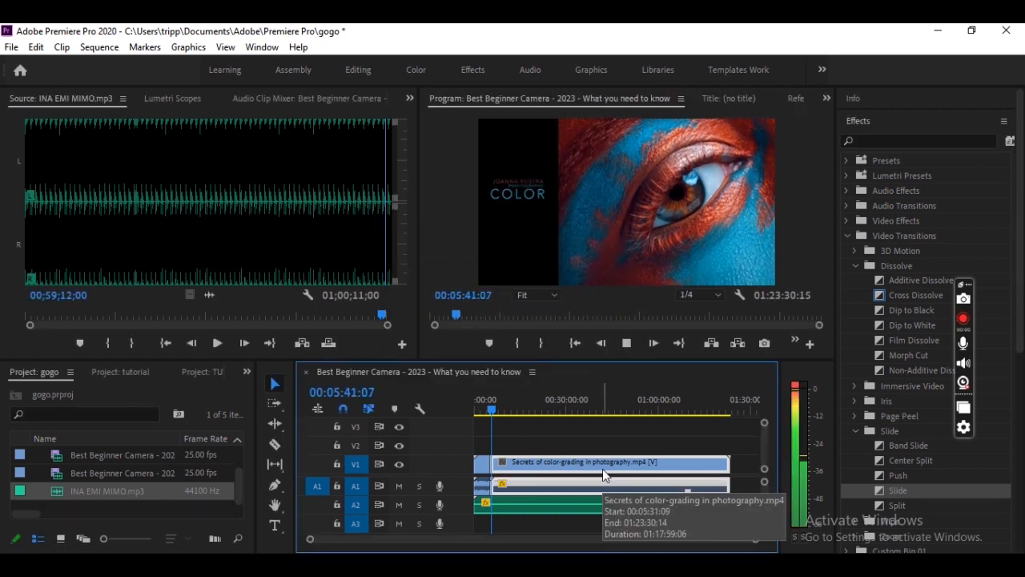
left_click(568, 398)
key("space")
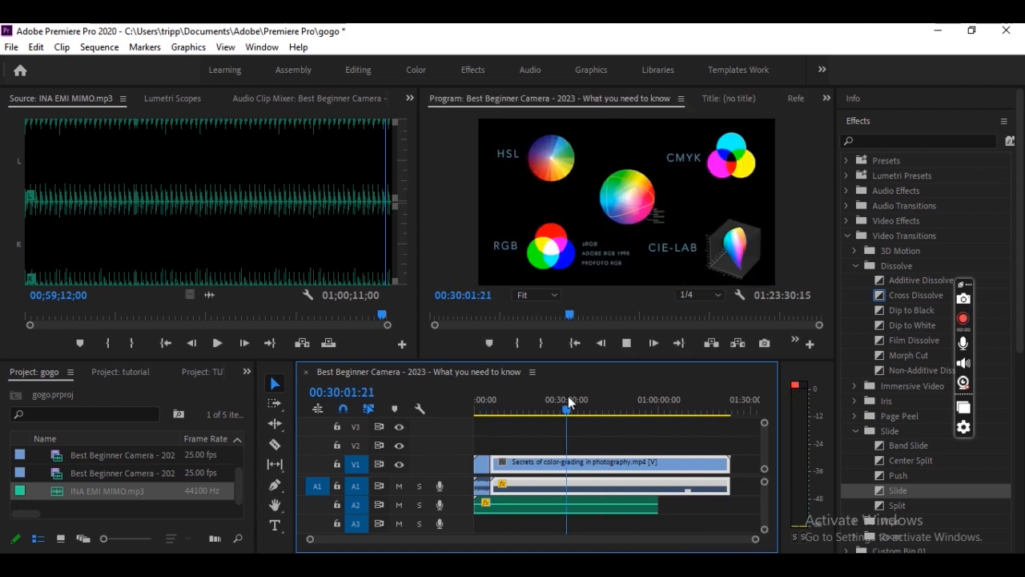
key("space")
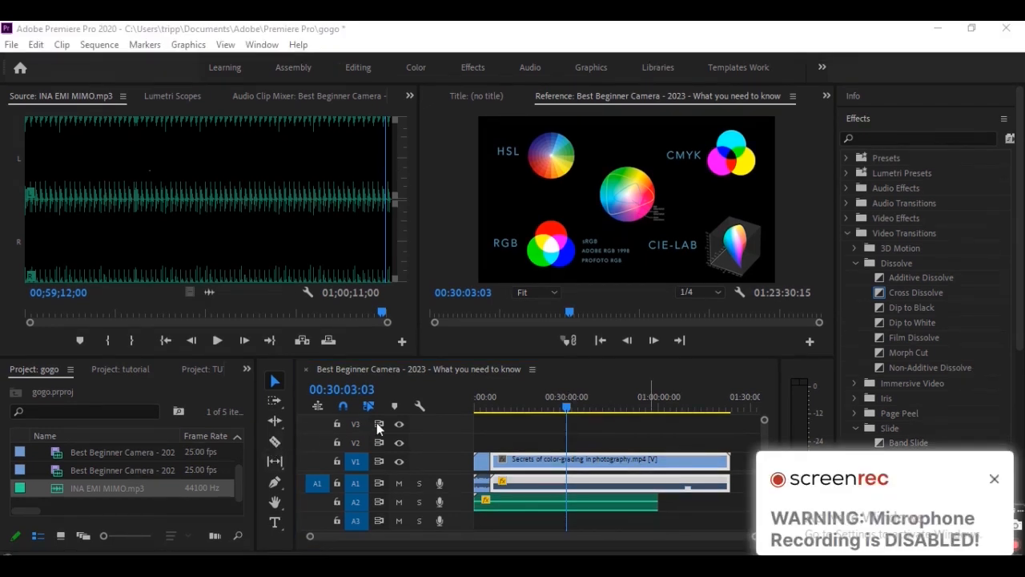
- Open the media export settings for the Best Beginner Camera sequence and choose H.264 as the format
left_click(507, 374)
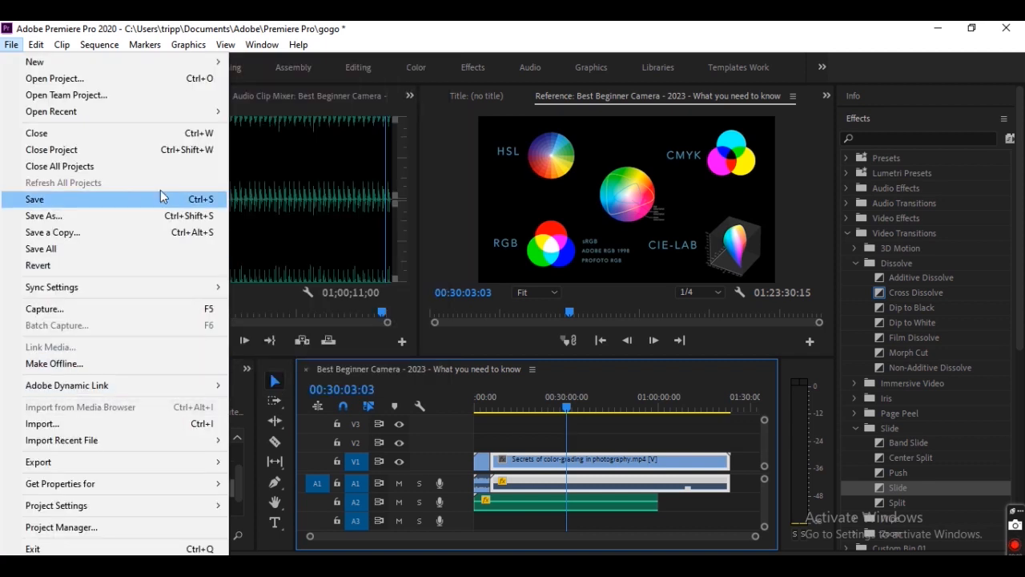
mouse_move(169, 459)
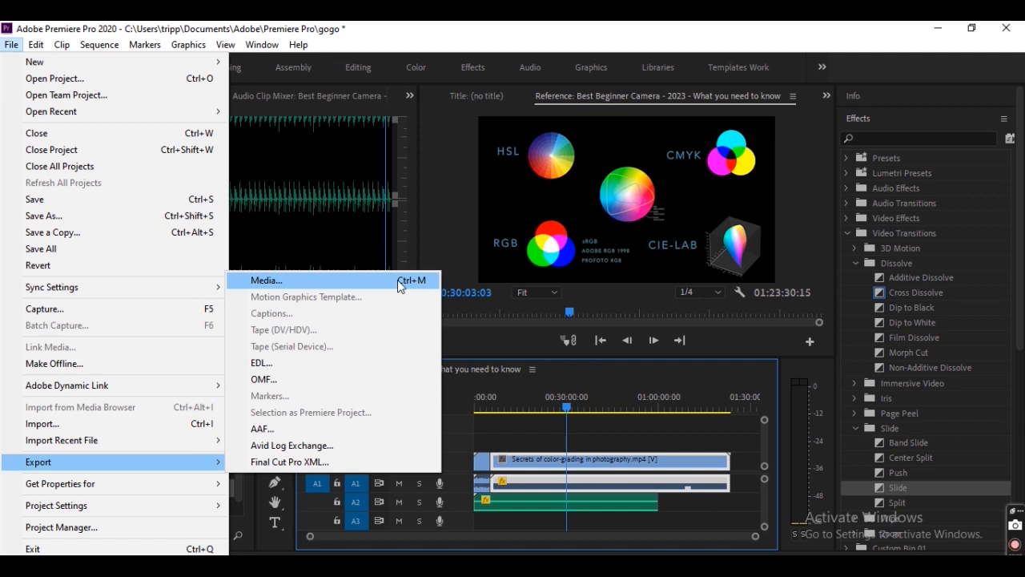
left_click(401, 280)
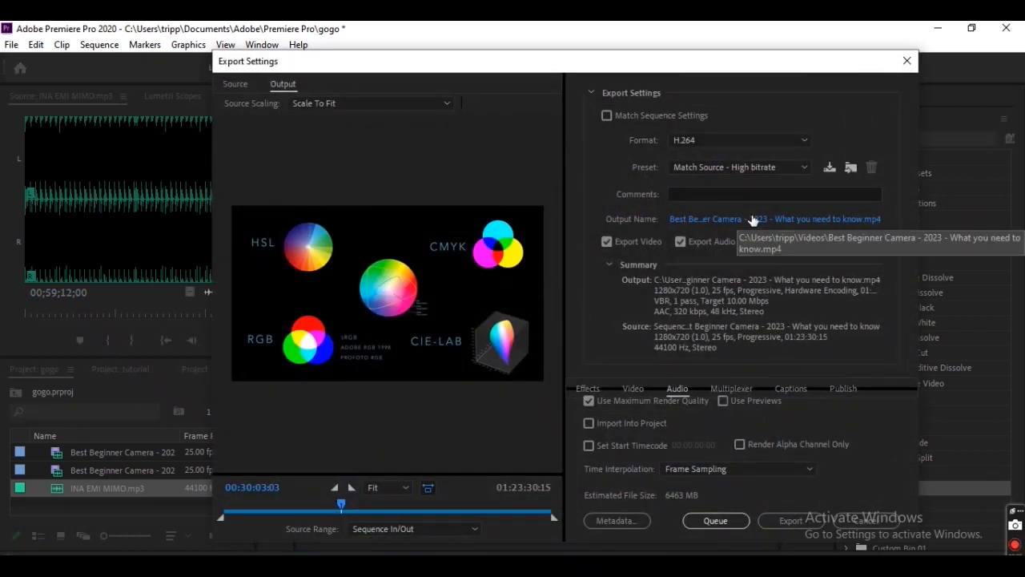
left_click(744, 139)
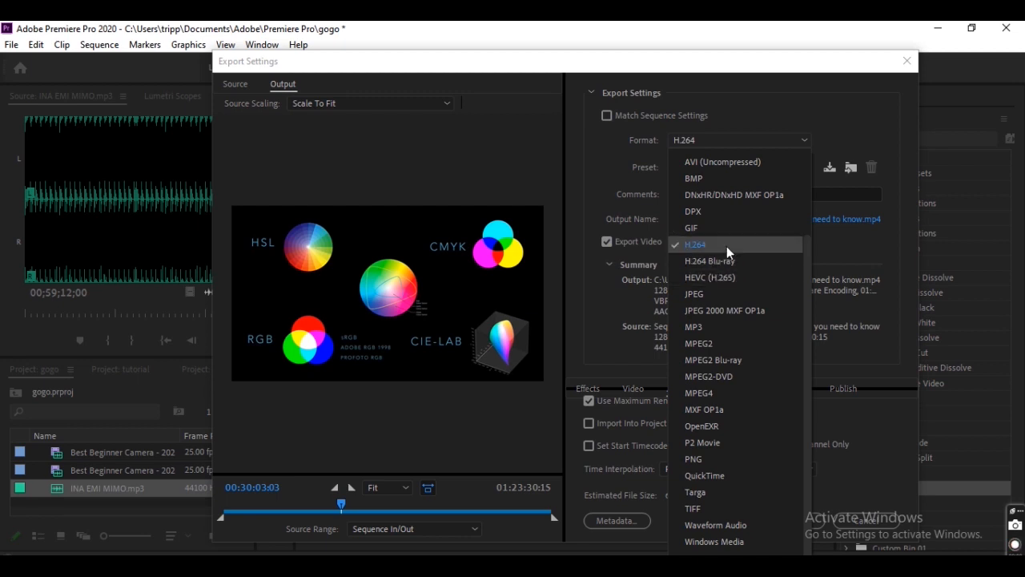
left_click_drag(808, 264, 801, 228)
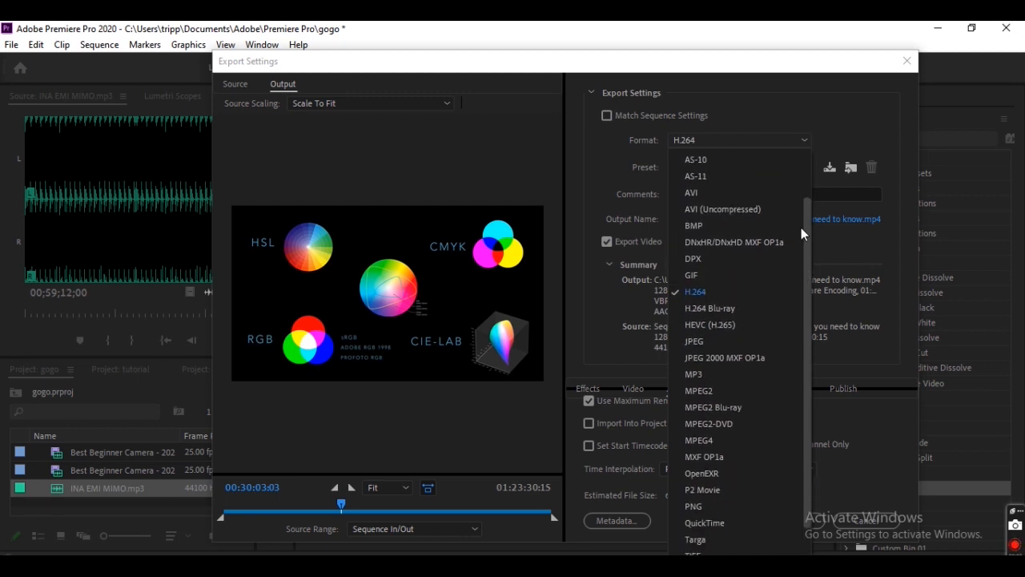
left_click(695, 291)
- Look through the available export presets and choose Match Source - Medium bitrate
left_click(770, 169)
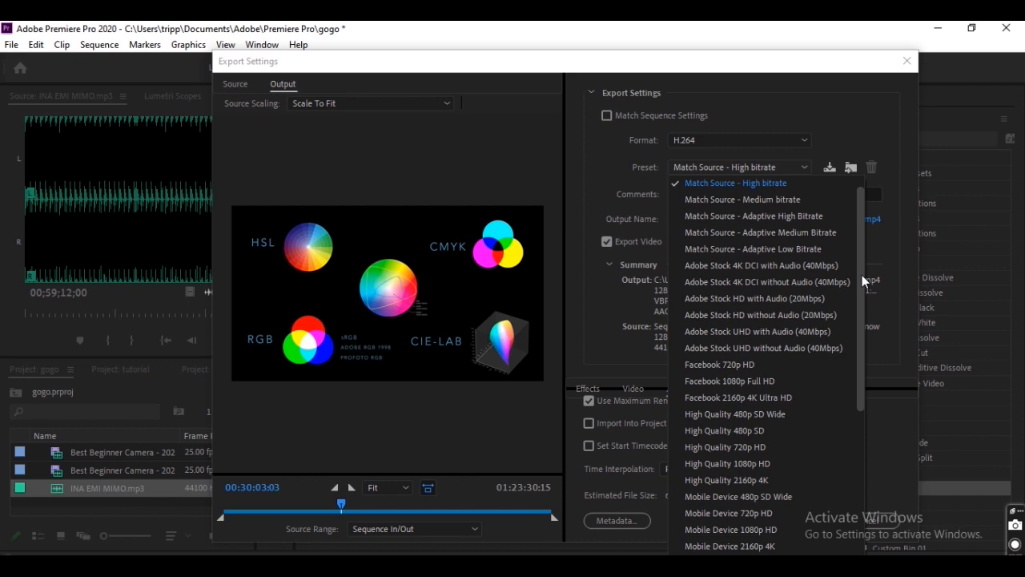
left_click_drag(862, 274, 857, 245)
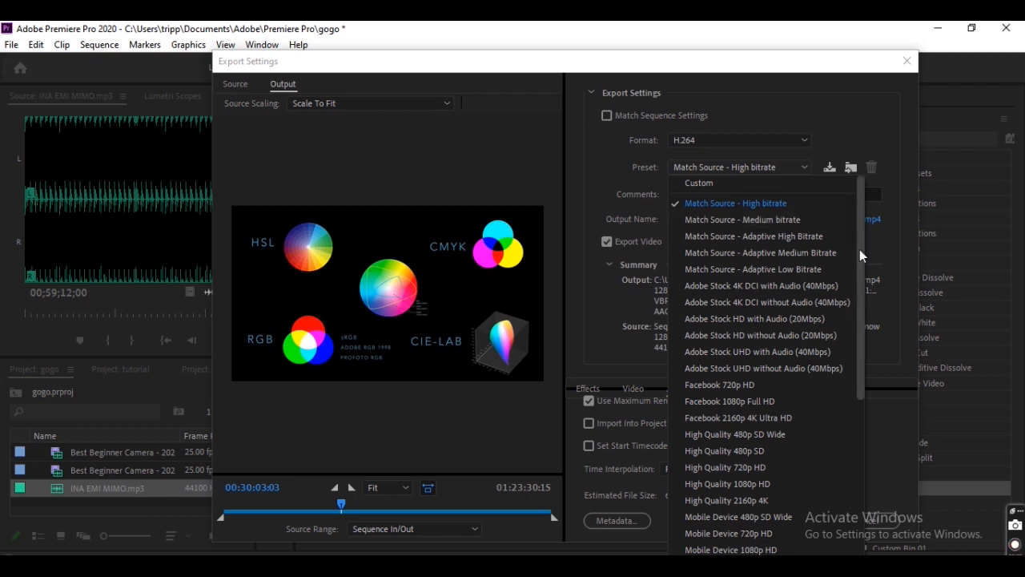
left_click_drag(859, 254, 876, 138)
left_click_drag(861, 376, 829, 513)
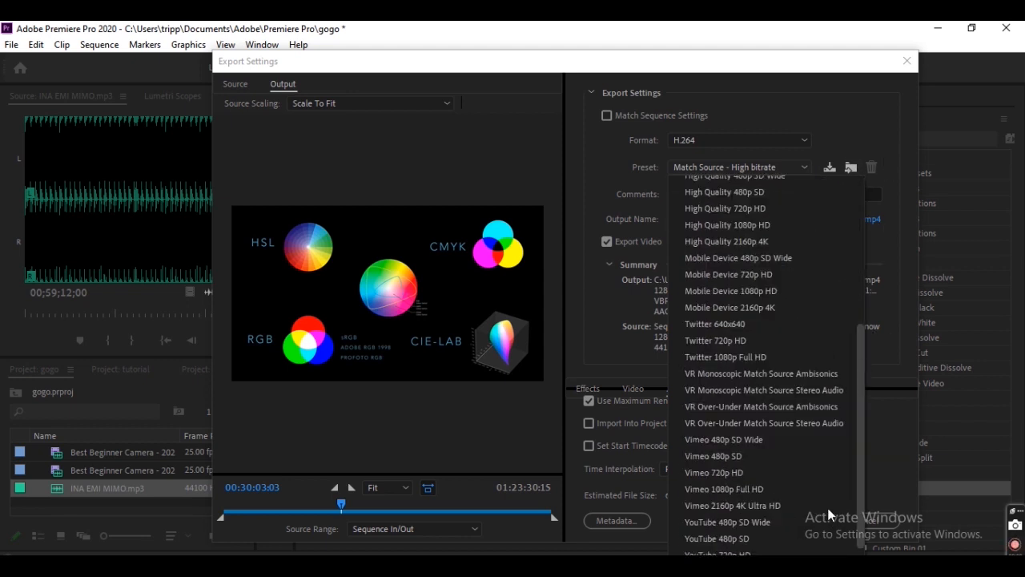
scroll(835, 503, "up", 5)
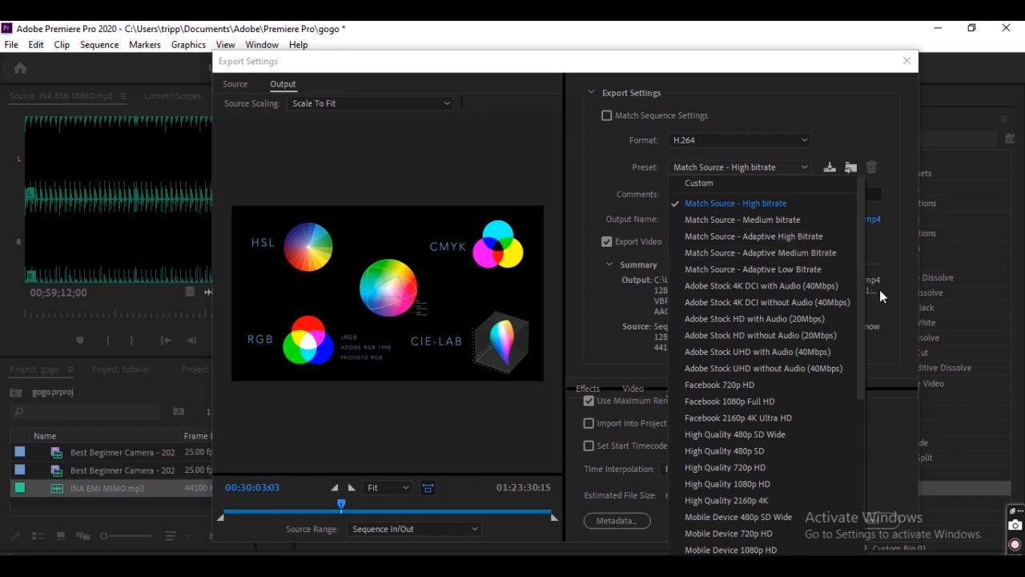
left_click_drag(863, 313, 813, 224)
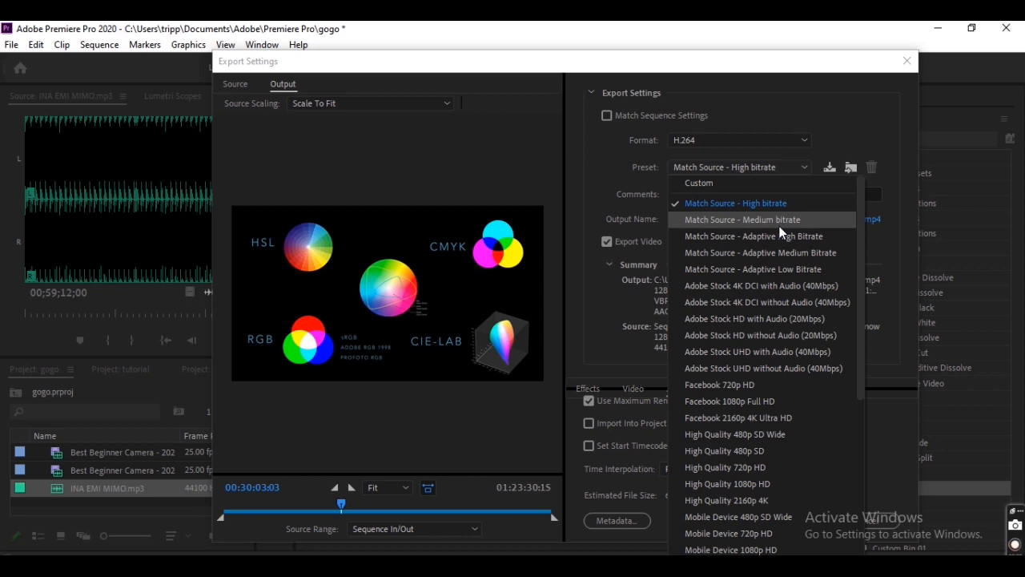
left_click(779, 226)
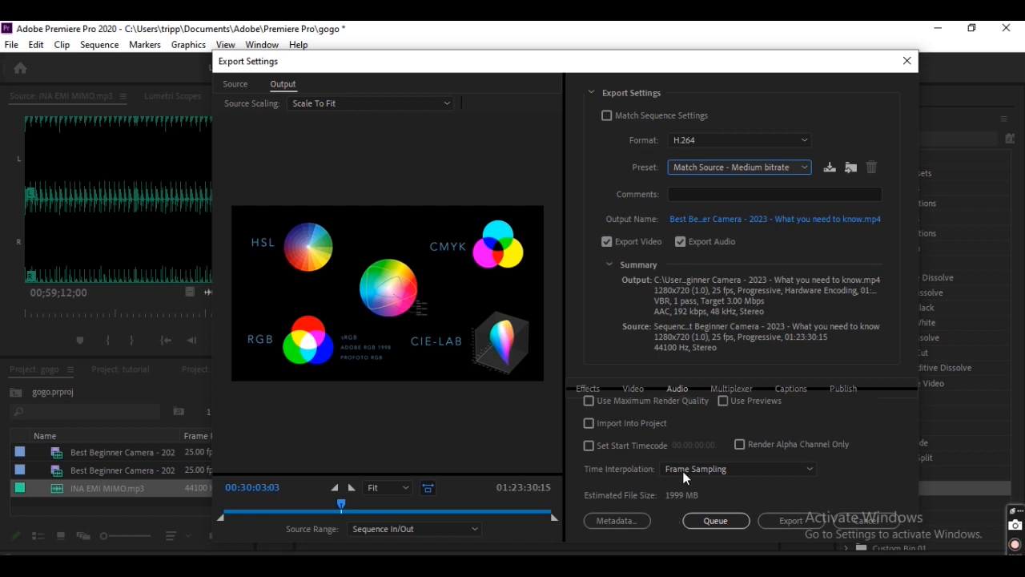
- Set the output file name to video in the Music folder and start the export
left_click(765, 219)
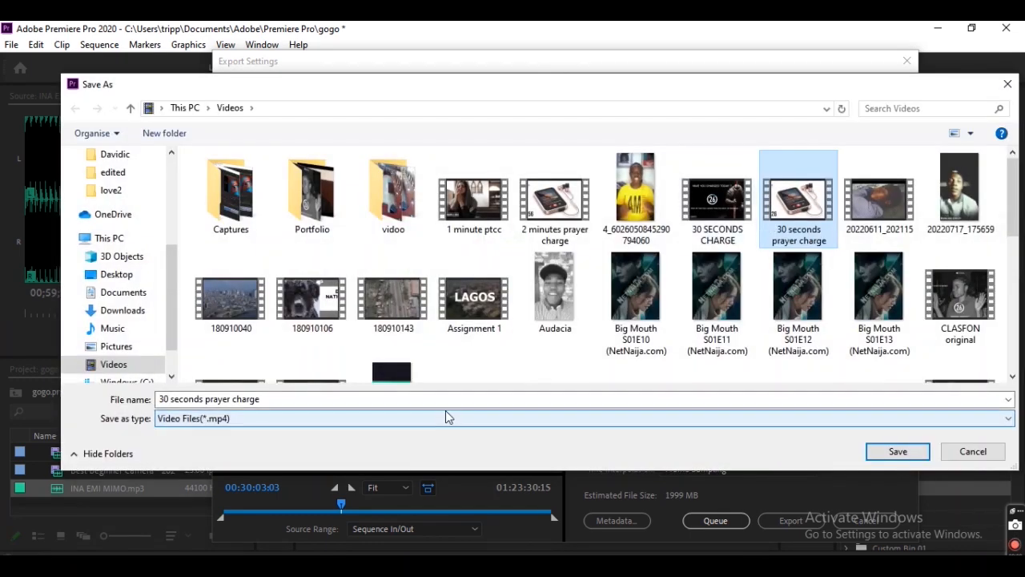
left_click(428, 405)
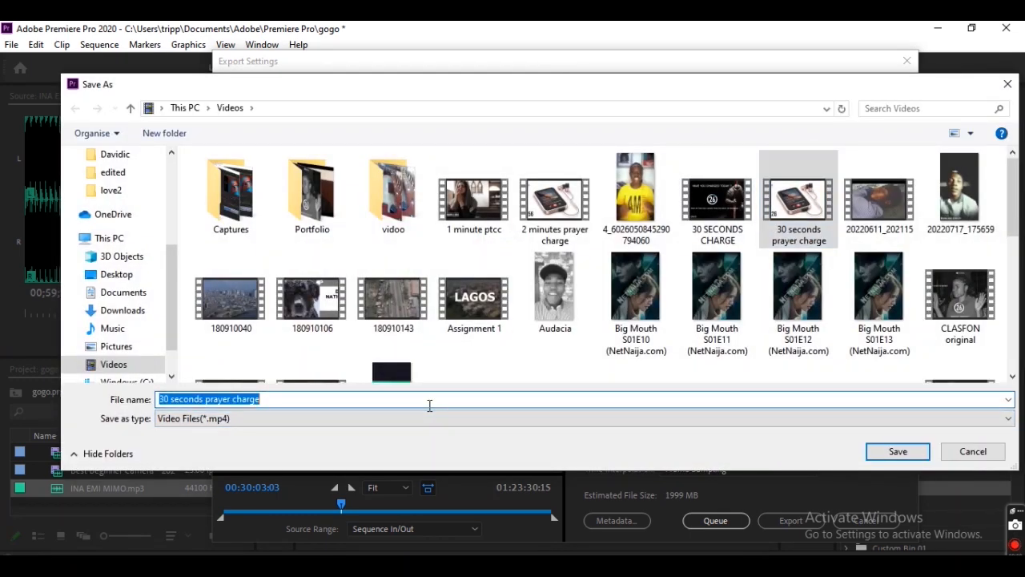
type("v")
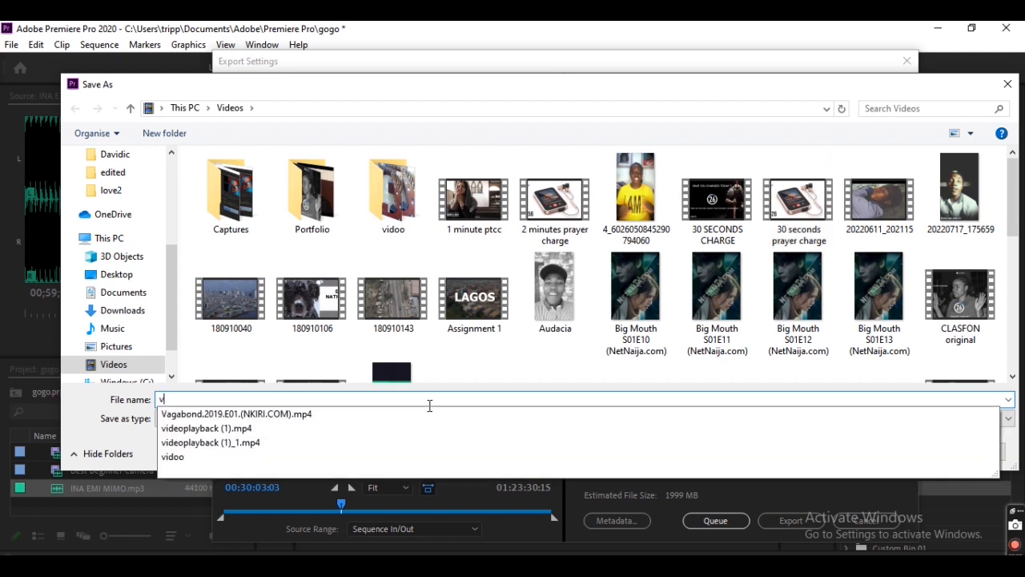
type("ideo")
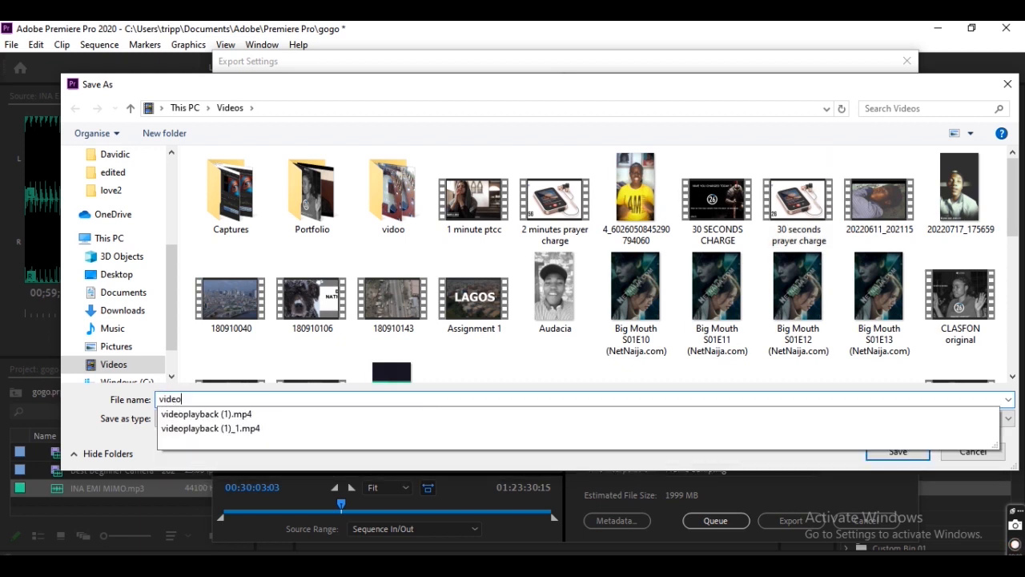
left_click(129, 346)
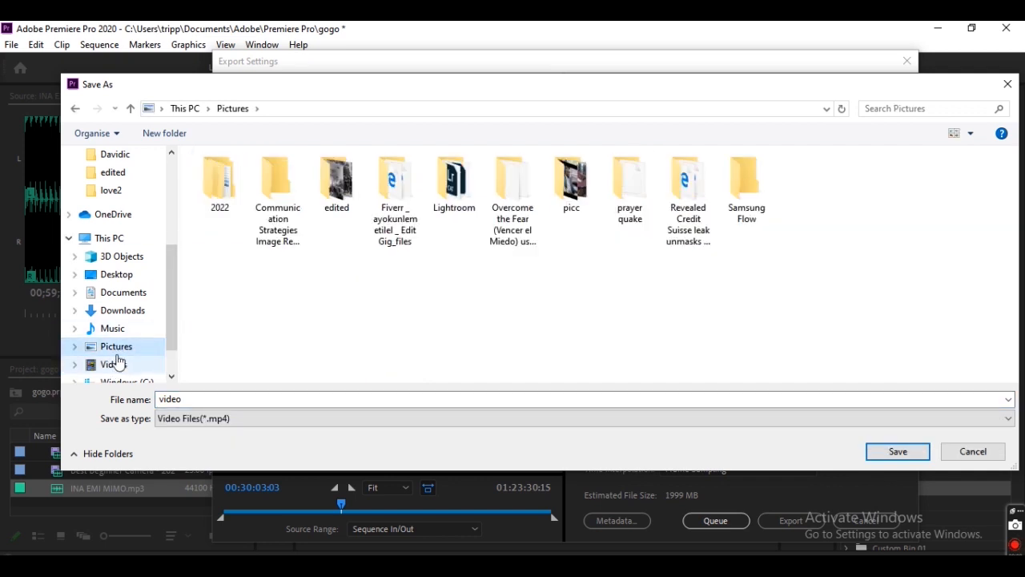
left_click(109, 330)
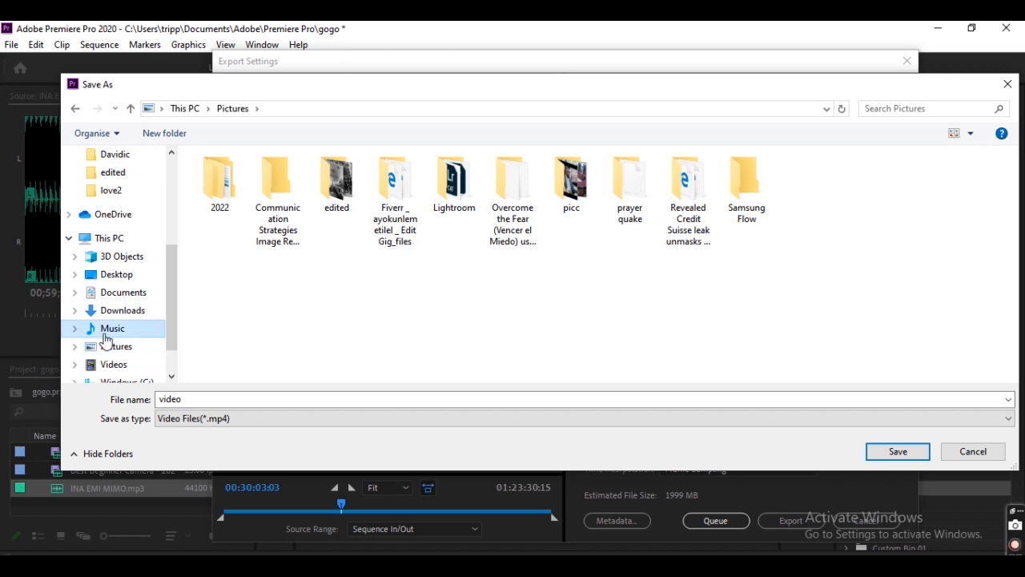
double_click(185, 403)
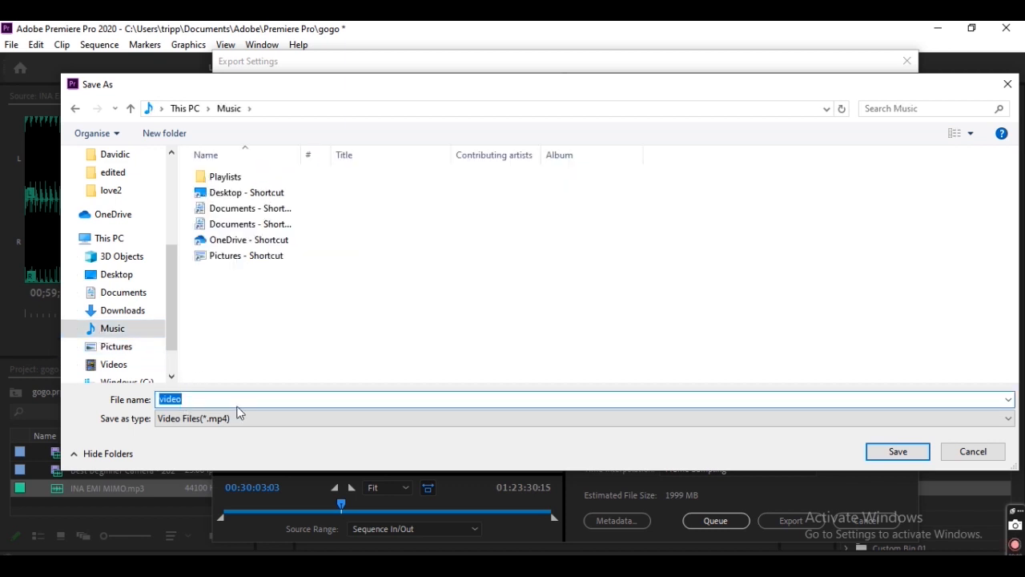
left_click(913, 452)
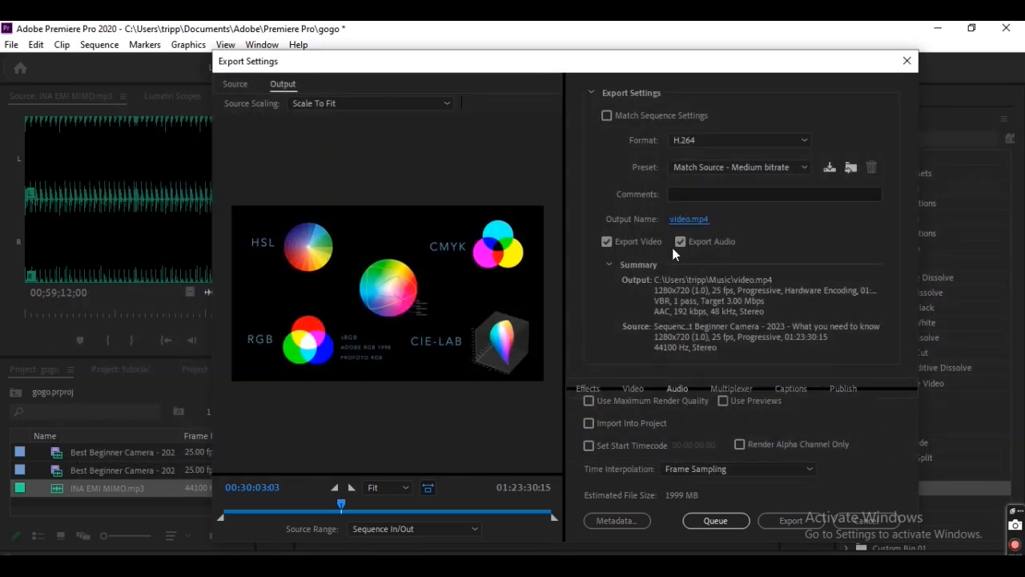
left_click(793, 519)
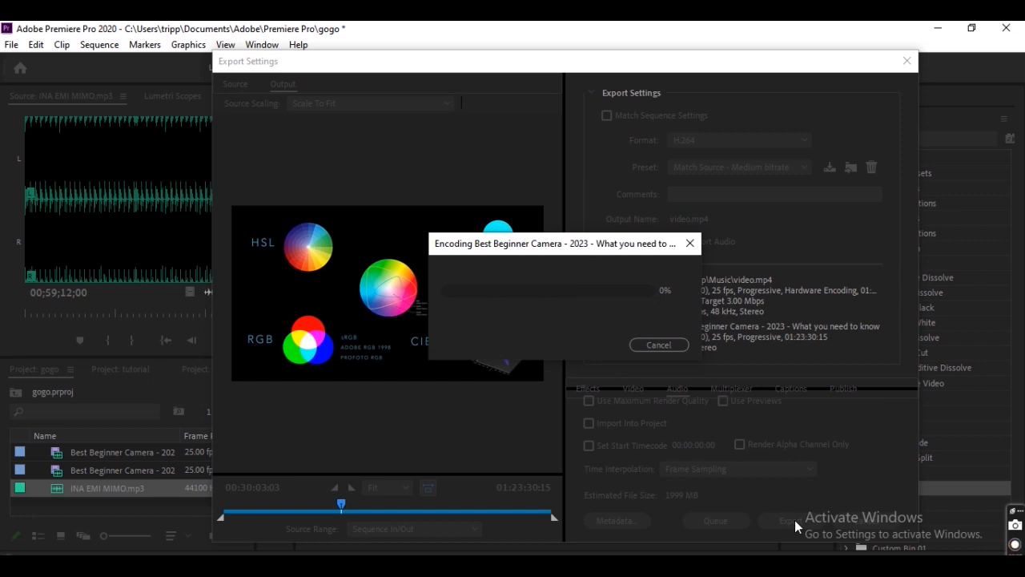